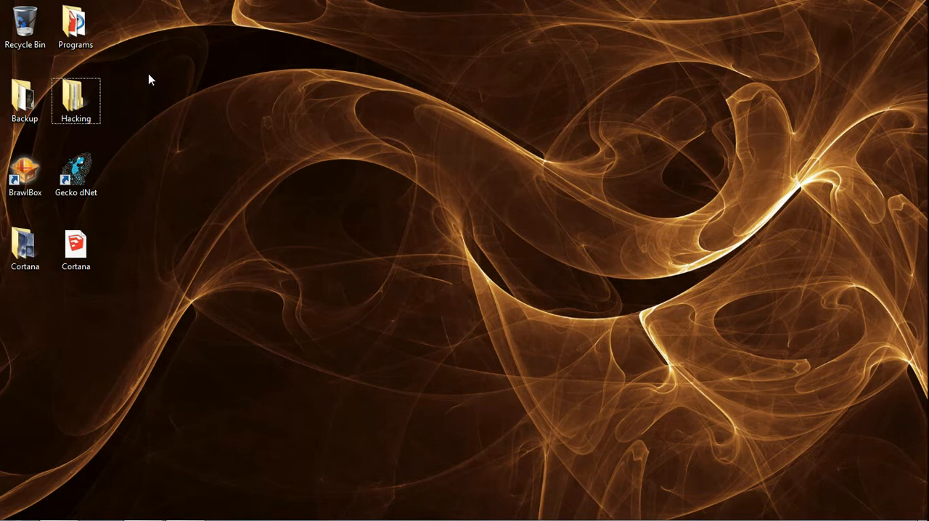
Open the Collision Example PAC file from the Tutorial Stage folder in BrawlBox and clear the folder window out of the way.
mouse_move(185, 515)
left_click(59, 508)
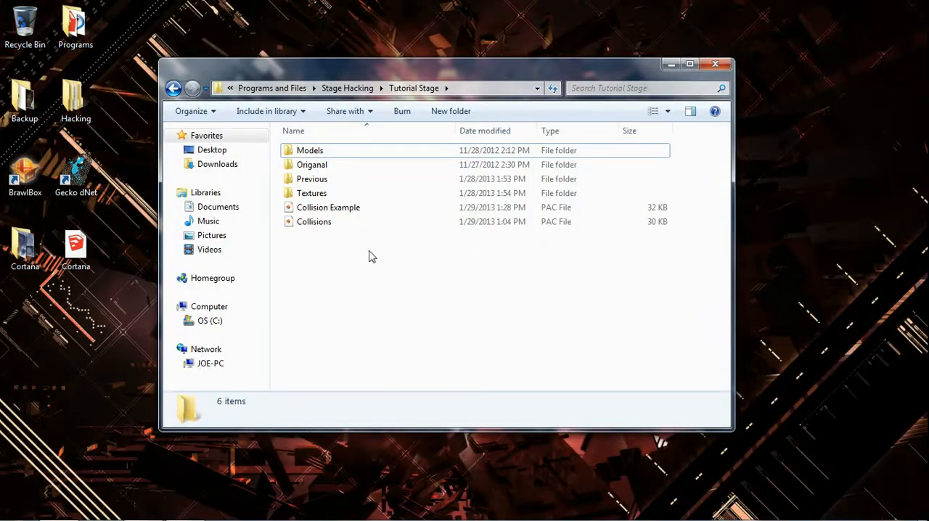
left_click(359, 210)
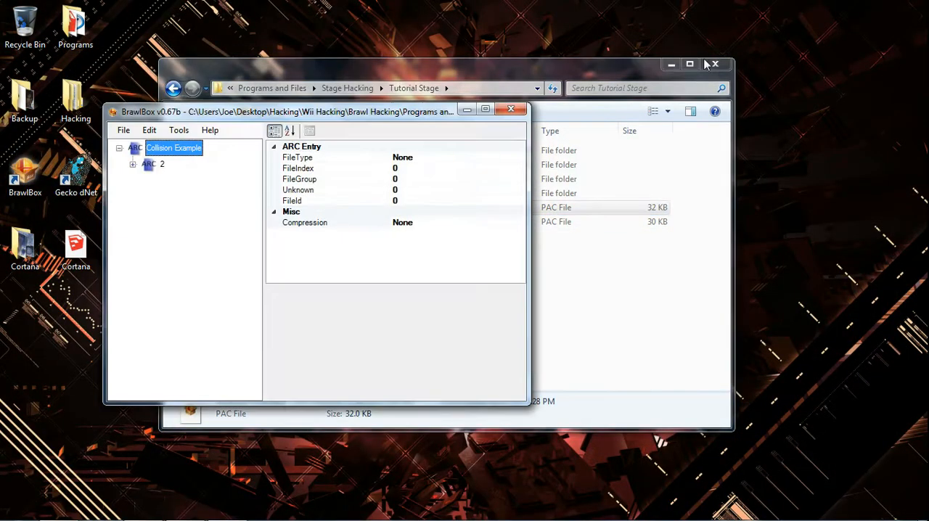
left_click(672, 65)
left_click_drag(241, 113, 371, 99)
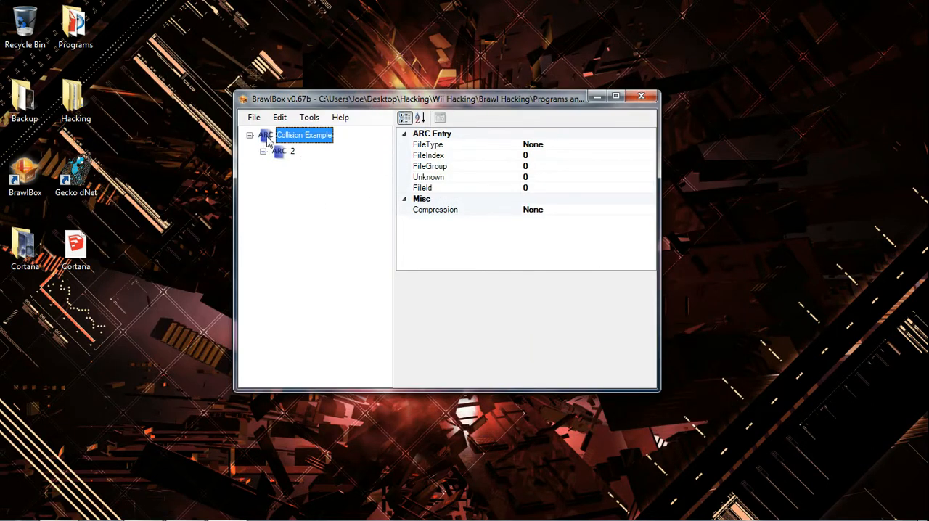
Expand archive 2 inside Collision Example and go through its entries.
left_click(287, 154)
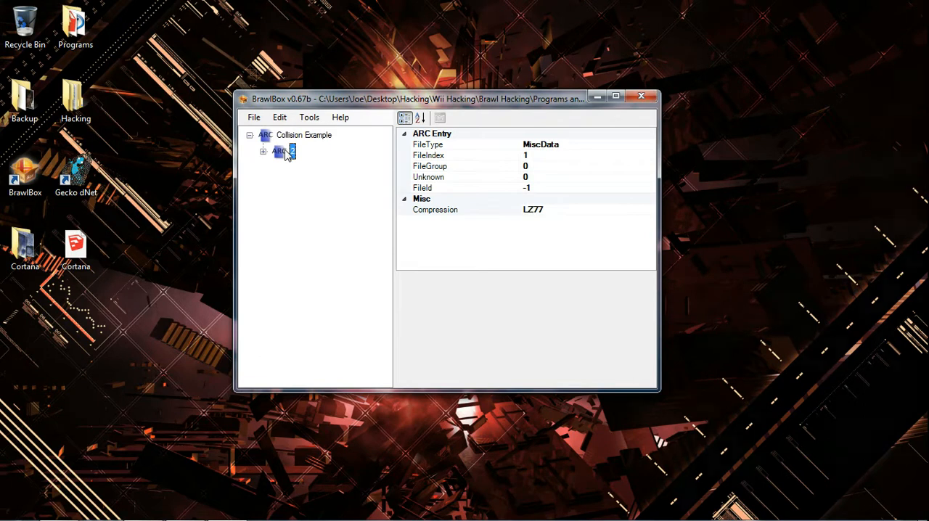
double_click(287, 154)
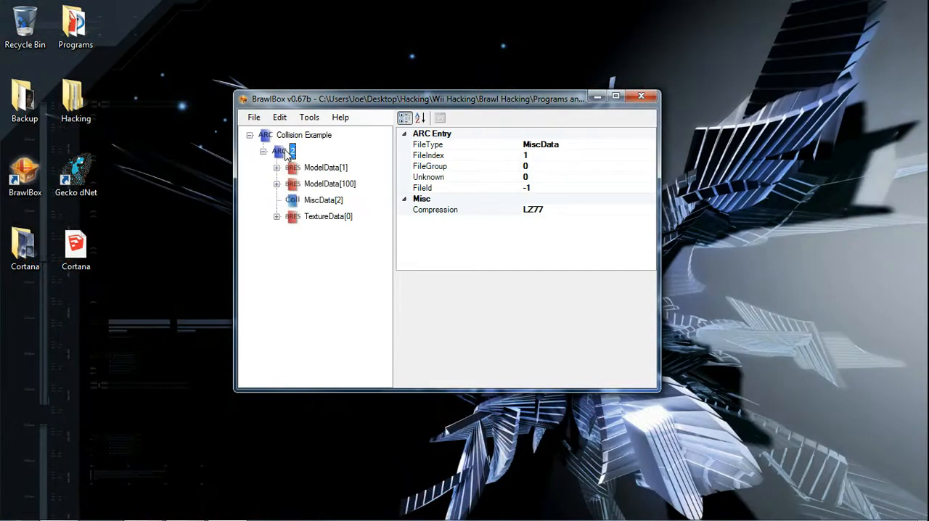
key("Down")
Delete the static model from the 3DModels(NW4R) folder of ModelData[1].
key("Down")
key("Down")
key("Up")
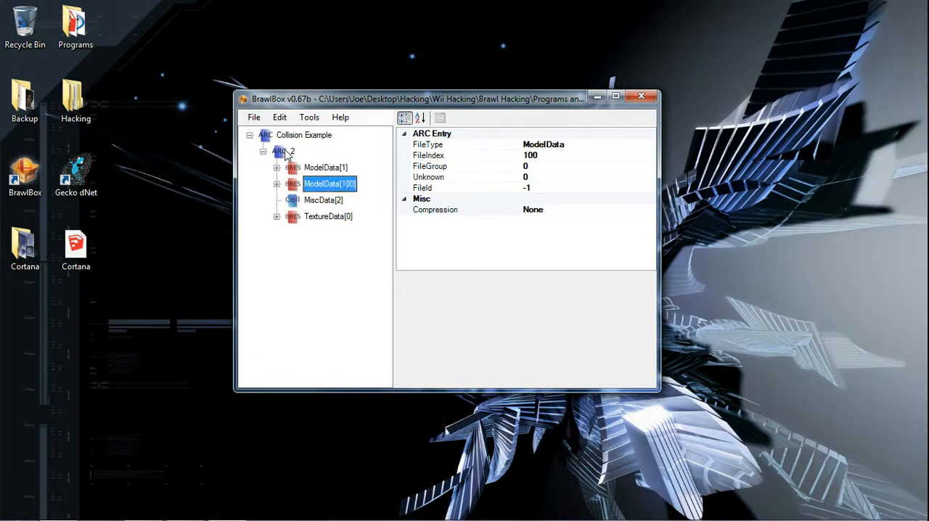
key("Up")
key("Right")
key("Right")
key("Right")
key("Right")
key("Down")
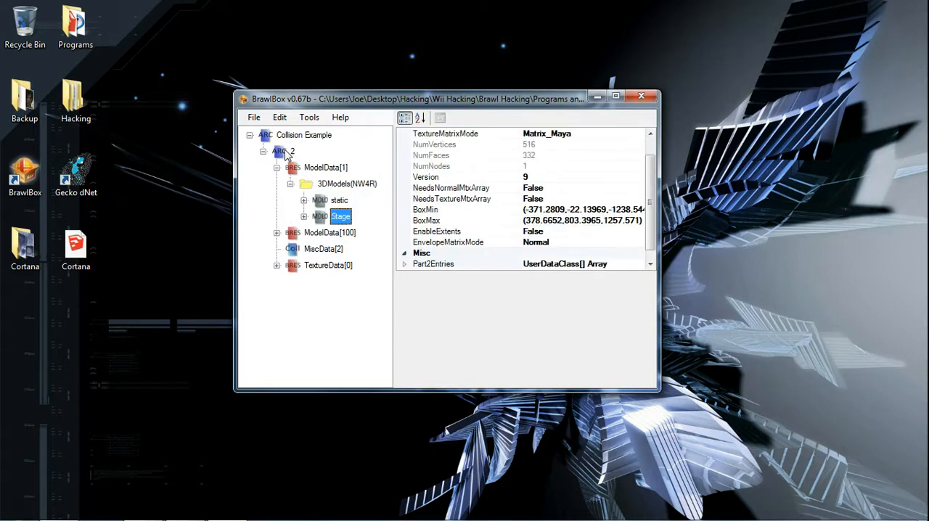
key("Up")
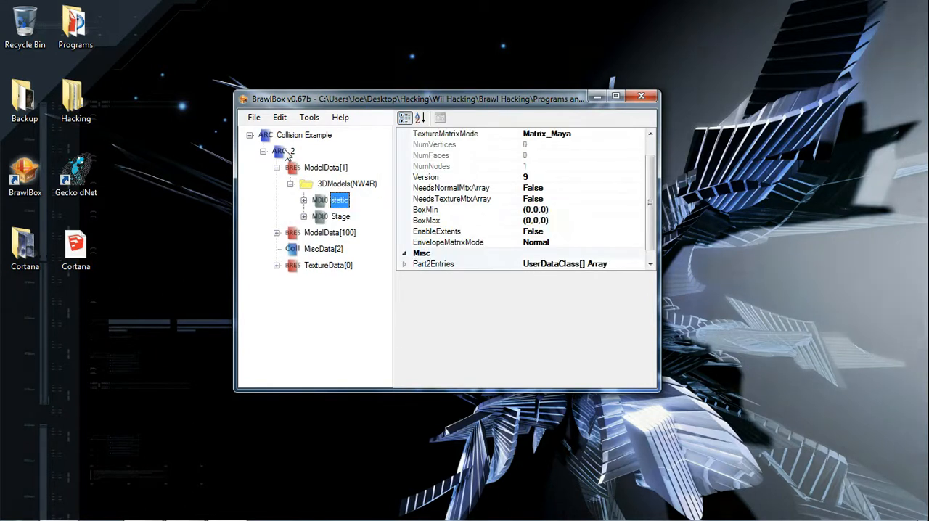
key("Delete")
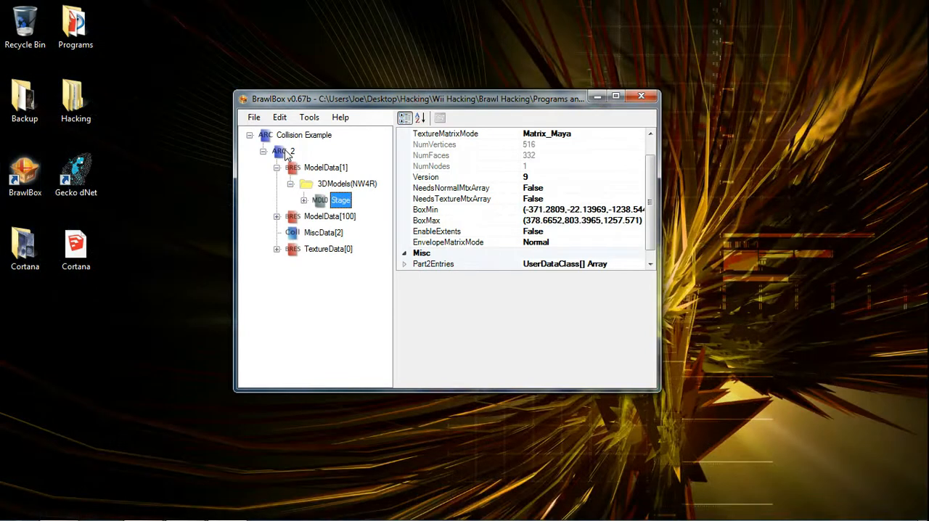
Look through the tree entries in and around the Stage model of ModelData[1].
key("Right")
key("Right")
key("Down")
key("Down")
key("Down")
key("Left")
key("Left")
key("Left")
key("Left")
key("Left")
key("Left")
key("Right")
key("Down")
key("Down")
key("Right")
key("Right")
key("Left")
key("Left")
key("Up")
Preview the Stage model in the Advanced Model Editor, view the whole yacht, and close the preview.
key("Right")
key("Right")
key("Return")
scroll(323, 285, "down", 12)
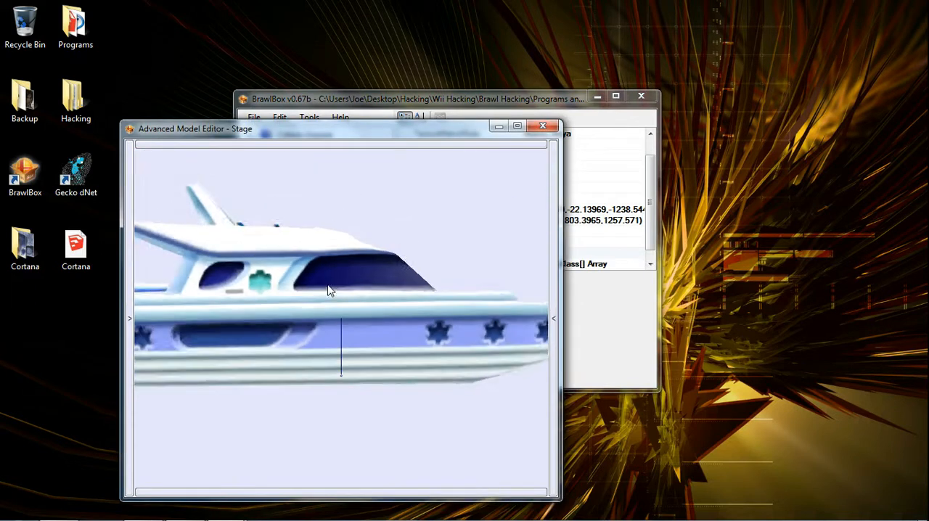
scroll(329, 291, "down", 8)
left_click_drag(332, 291, 409, 263)
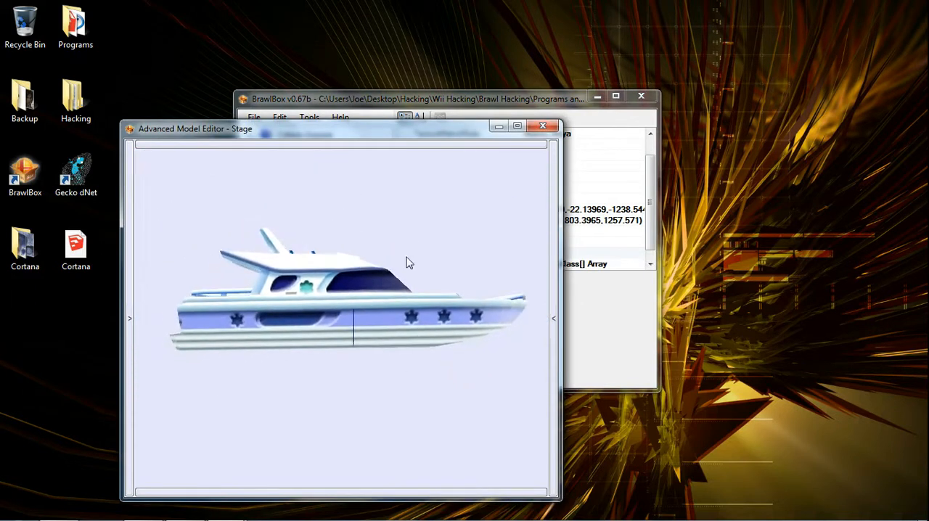
left_click_drag(343, 297, 243, 286)
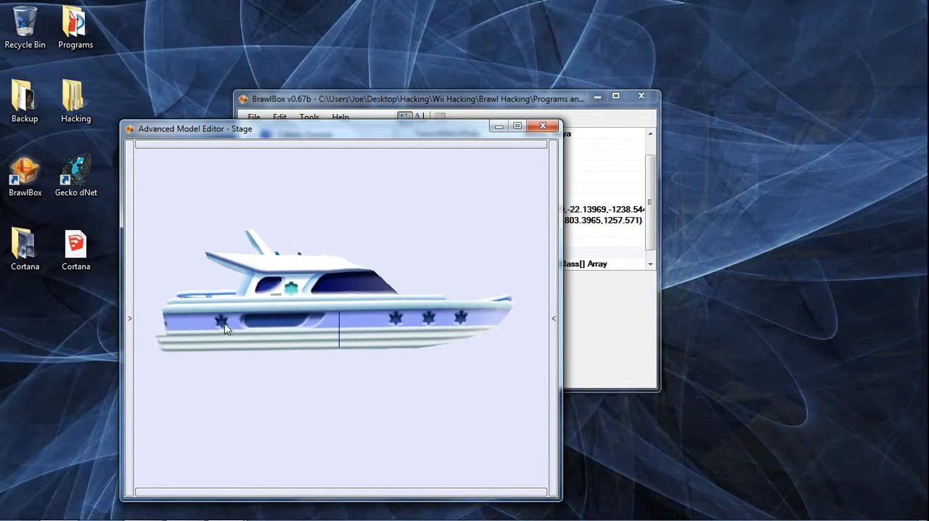
left_click_drag(225, 320, 228, 309)
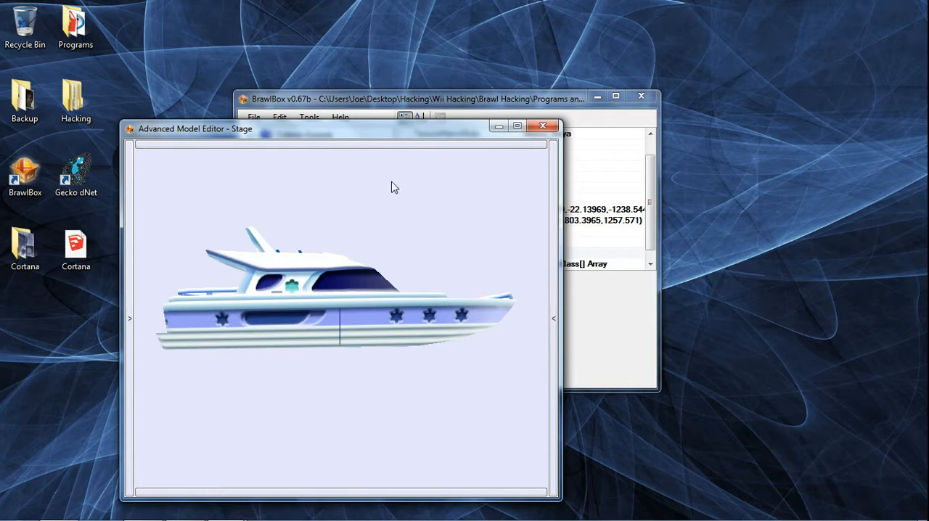
left_click(542, 126)
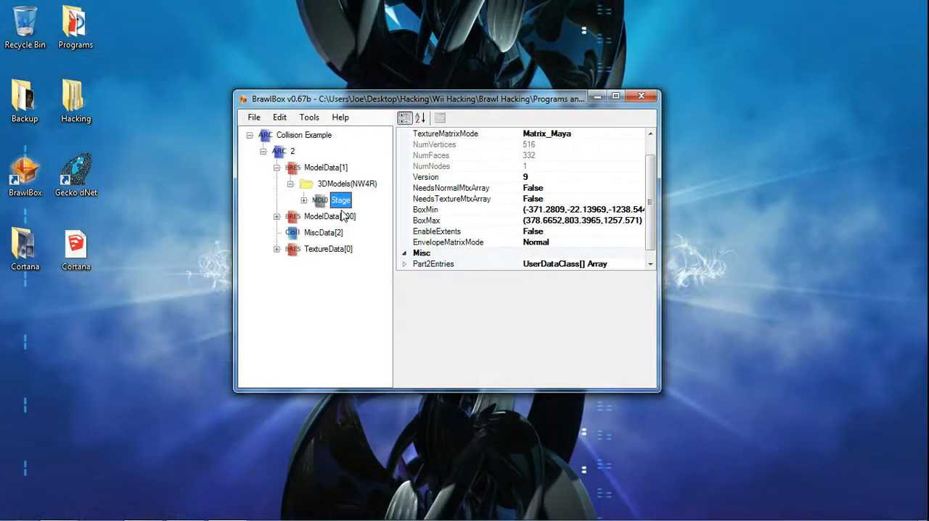
Collapse the 3DModels(NW4R) folder and the ModelData[1] entry.
key("Left")
key("Left")
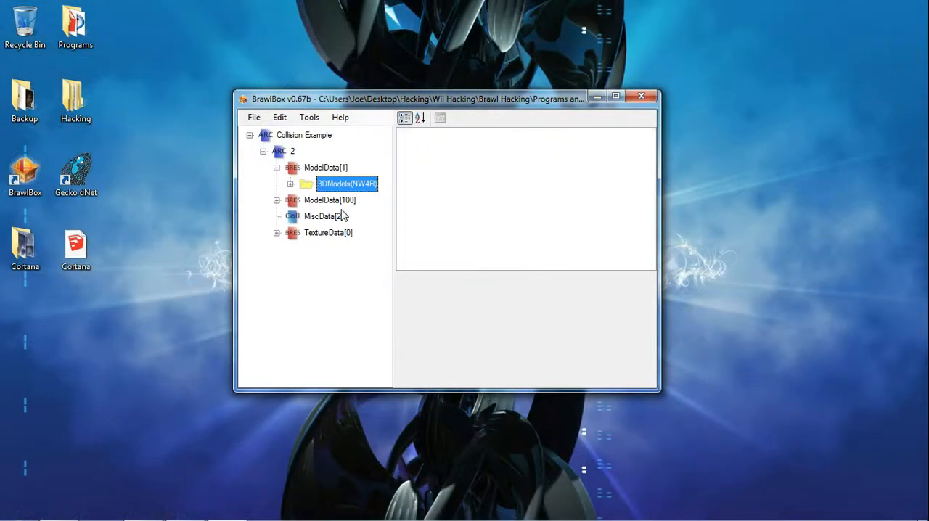
key("Left")
key("Left")
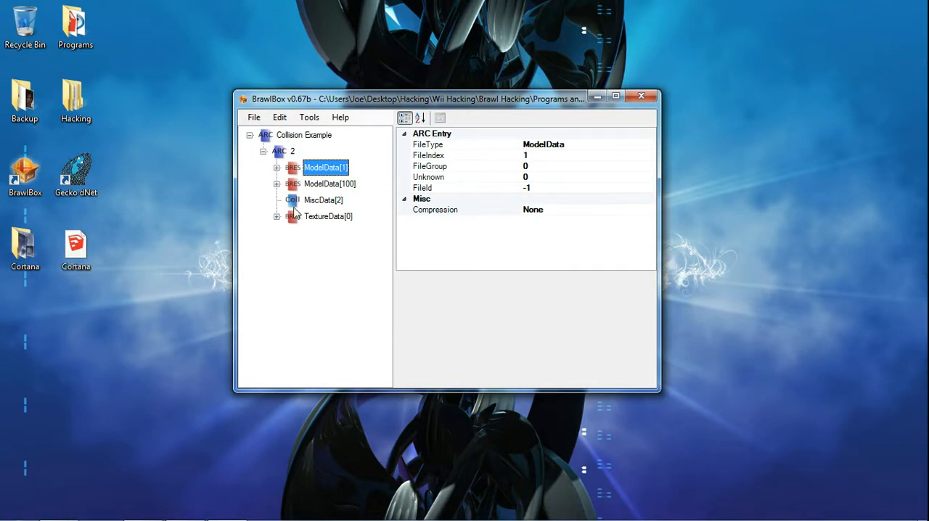
Open the MiscData[2] collision data in the Collision Editor.
key("Down")
key("Down")
key("Down")
key("Up")
key("Down")
key("Up")
key("Up")
key("Down")
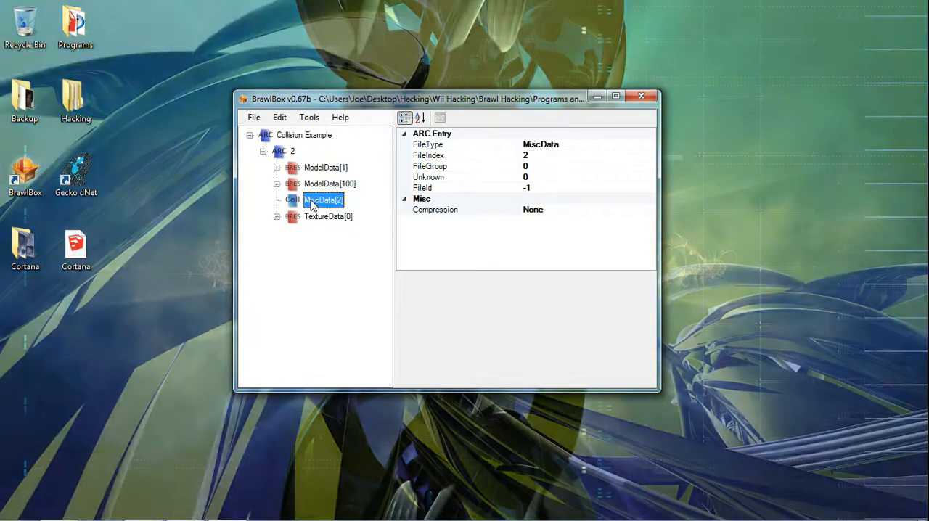
right_click(312, 204)
left_click(316, 208)
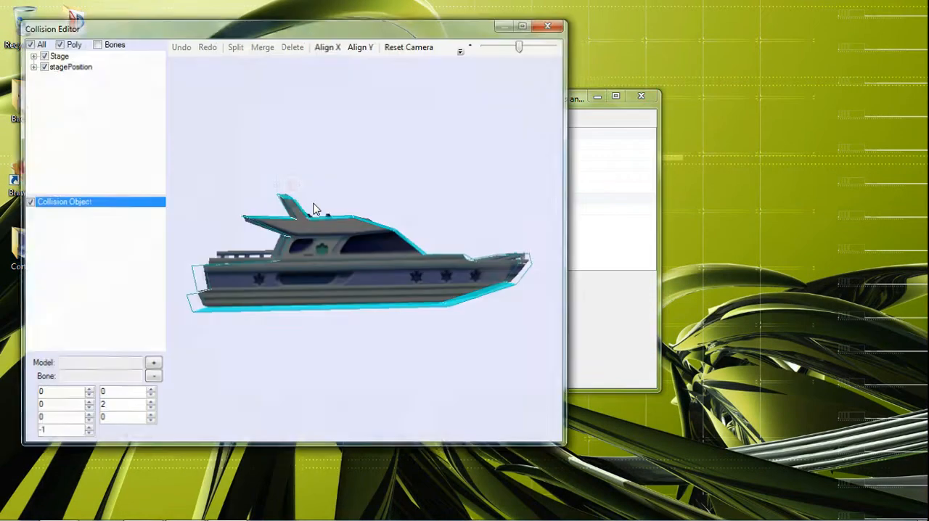
Examine the existing collision planes along the yacht's roof, antenna, rear deck and hull by selecting several of them.
left_click(421, 193)
right_click_drag(418, 196, 411, 242)
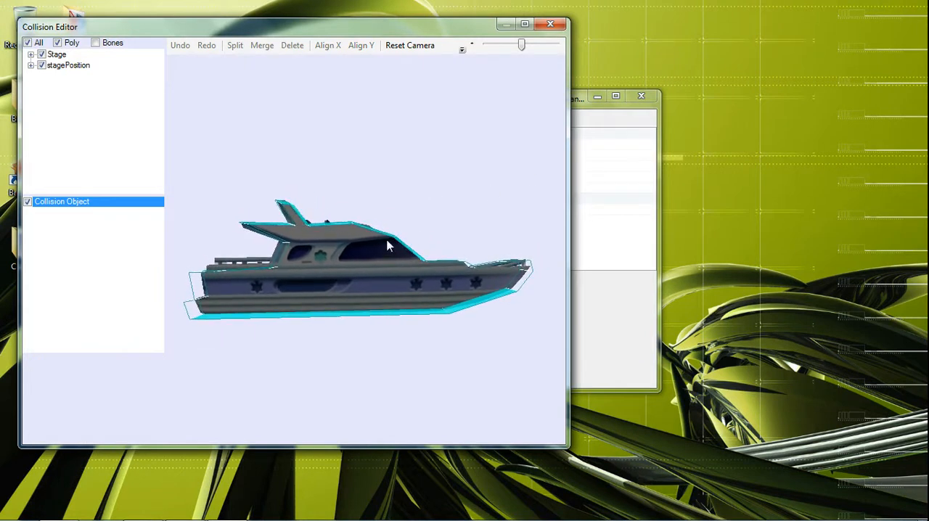
left_click(386, 235)
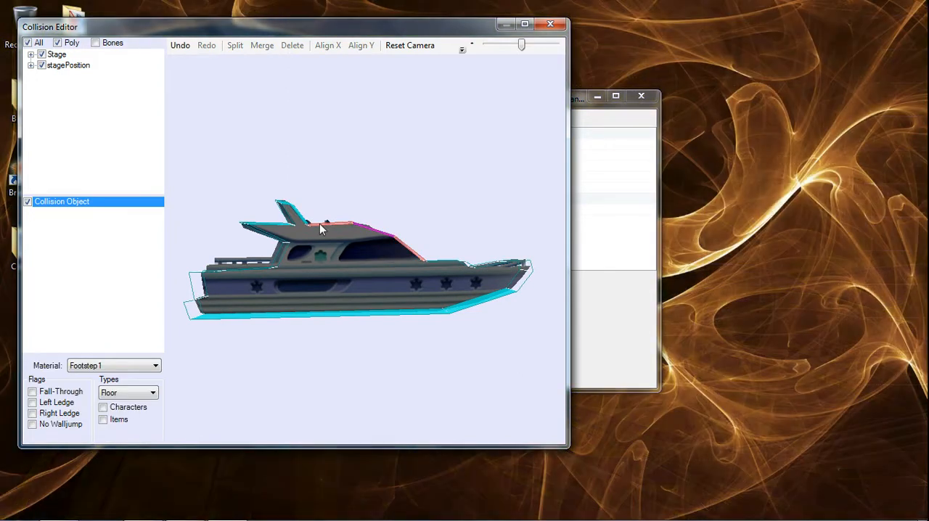
left_click(319, 224)
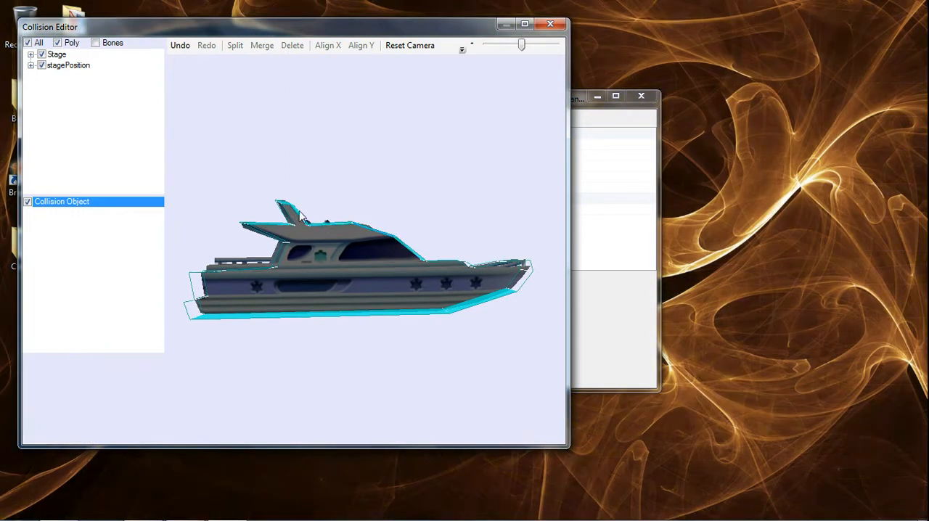
left_click(297, 215)
left_click(281, 212)
left_click(286, 212)
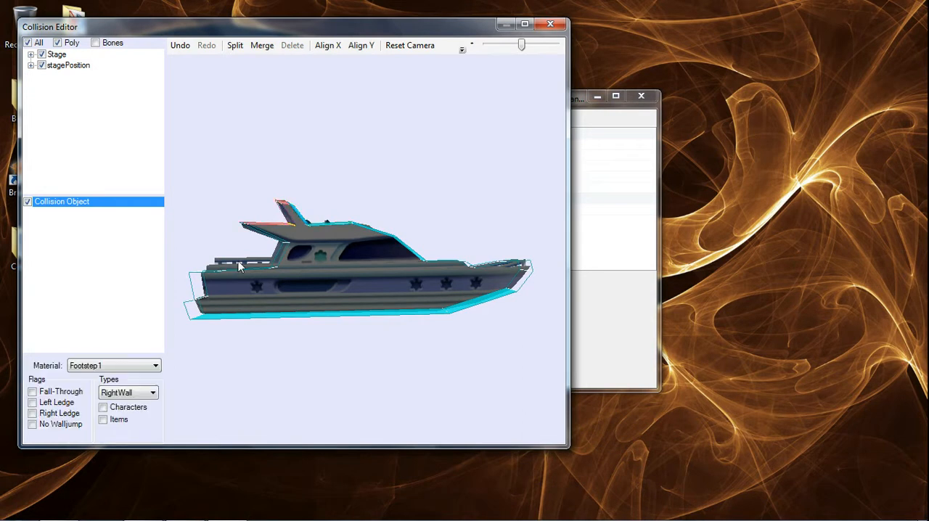
left_click(283, 257)
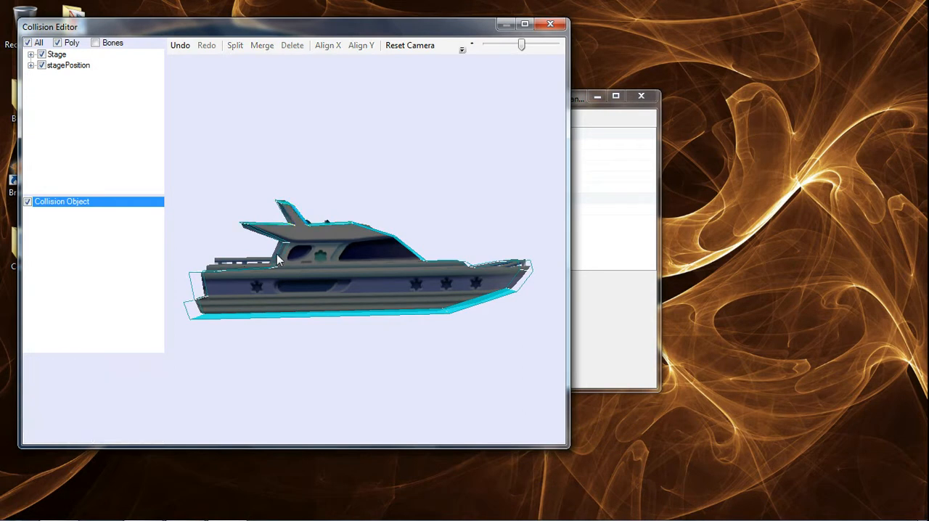
left_click(275, 262)
left_click(276, 316)
left_click(328, 185)
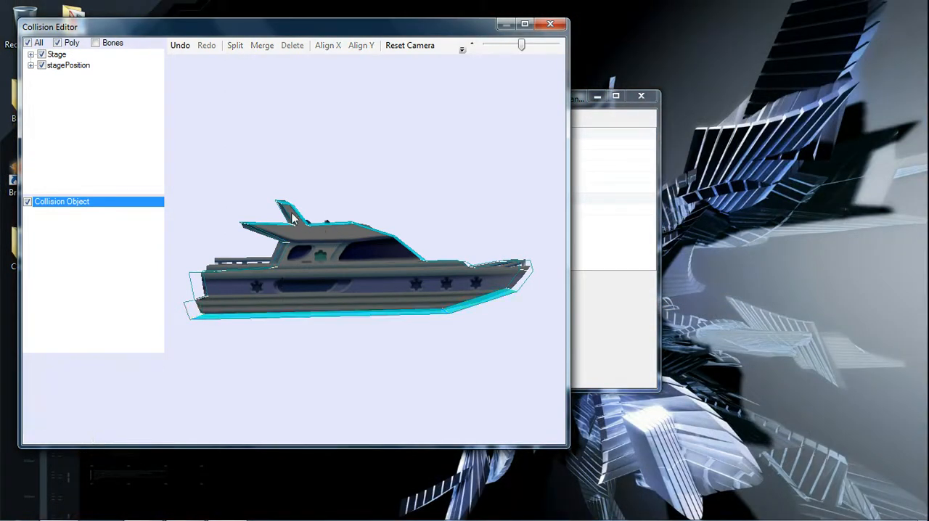
left_click_drag(249, 169, 356, 186)
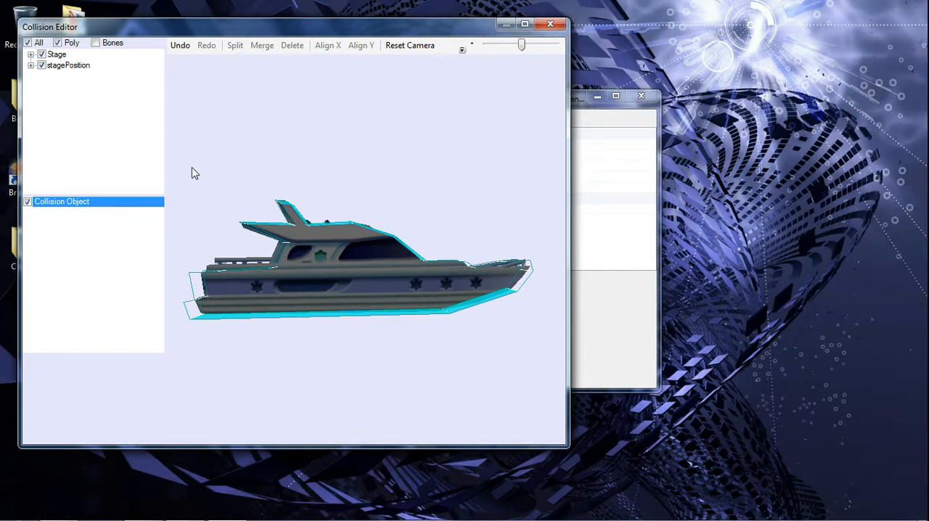
Select all the existing collision planes around the yacht and delete them.
left_click_drag(169, 145, 554, 376)
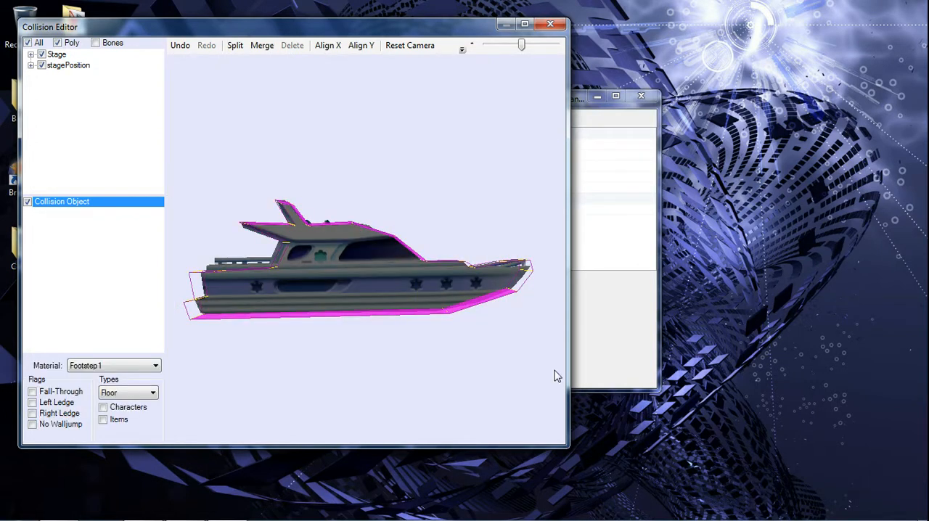
left_click(554, 376)
left_click(362, 164)
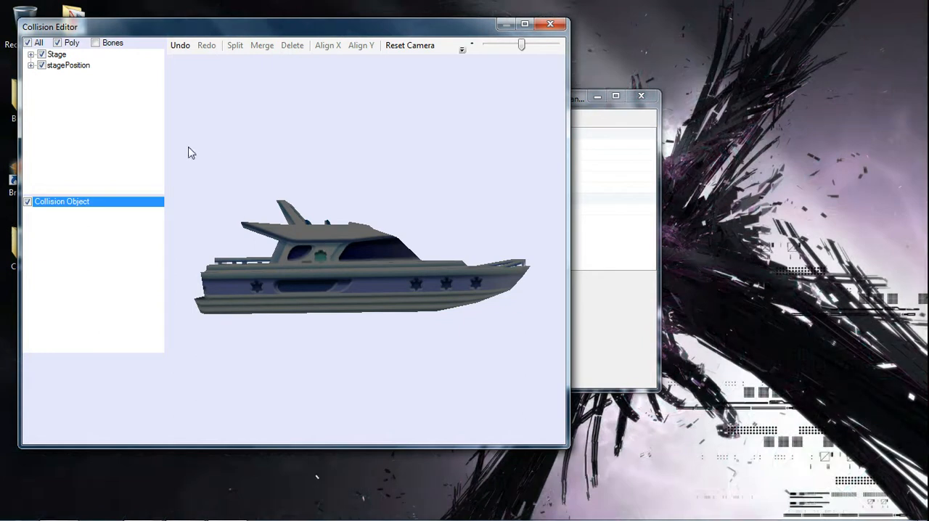
Draw a new collision plane above the yacht in Collision Object and level it with Align Y.
left_click(106, 205)
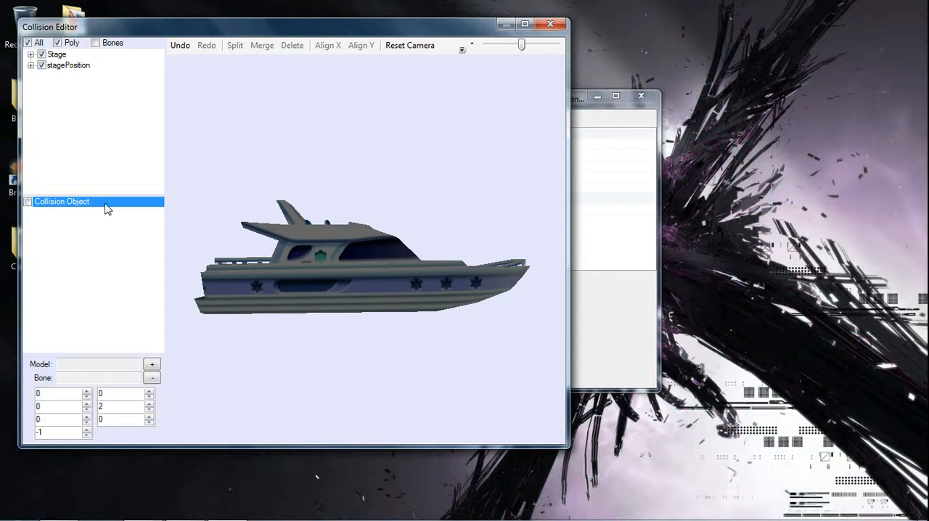
left_click(81, 265)
left_click(64, 206)
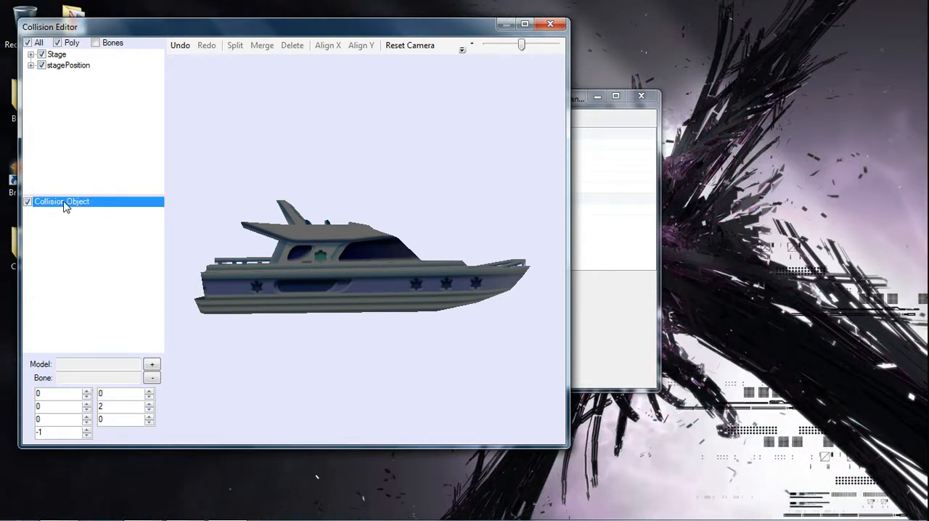
left_click(229, 155)
left_click_drag(229, 155, 431, 146)
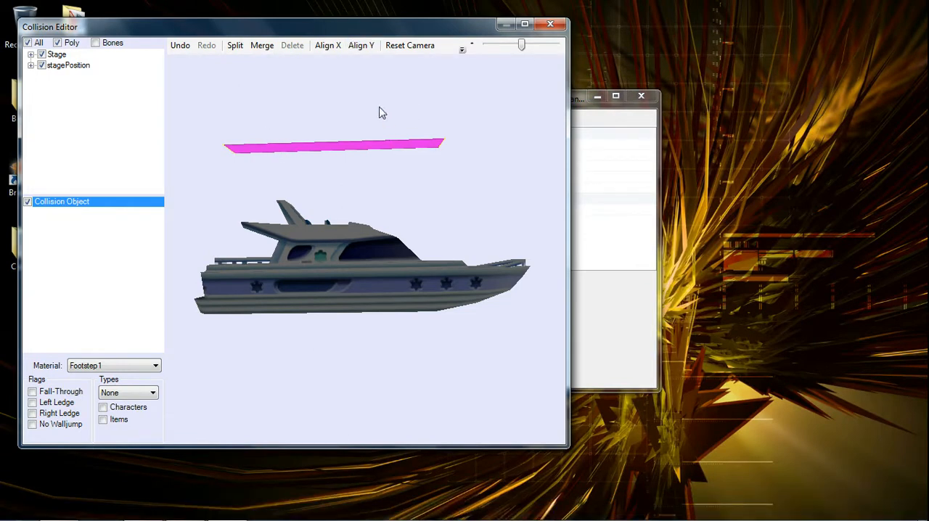
left_click(363, 49)
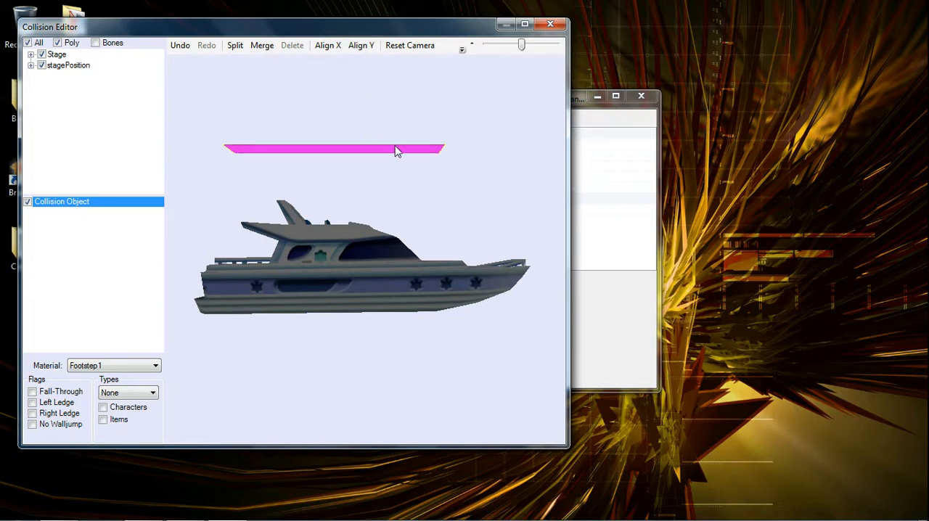
Raise one end point of the new collision plane and make the plane vertical with Align X.
left_click(438, 158)
left_click_drag(442, 156, 440, 109)
left_click(382, 125)
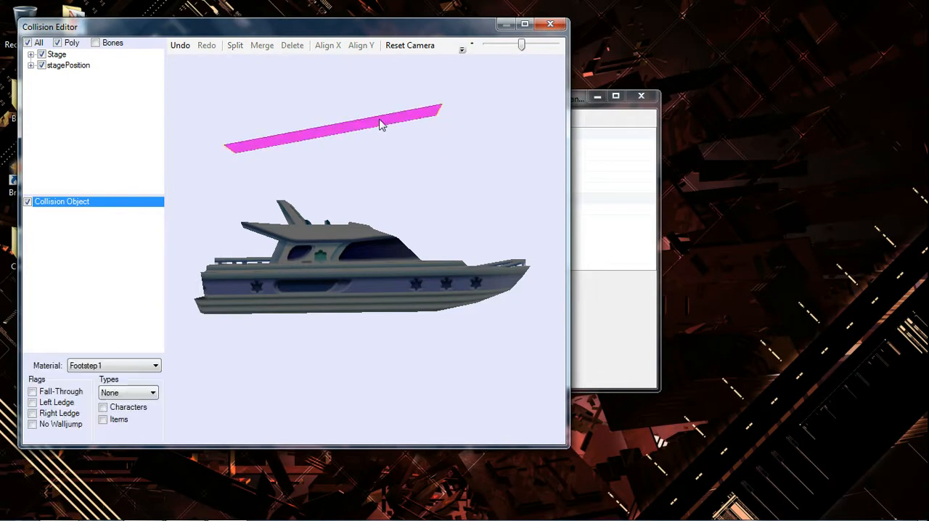
left_click(328, 47)
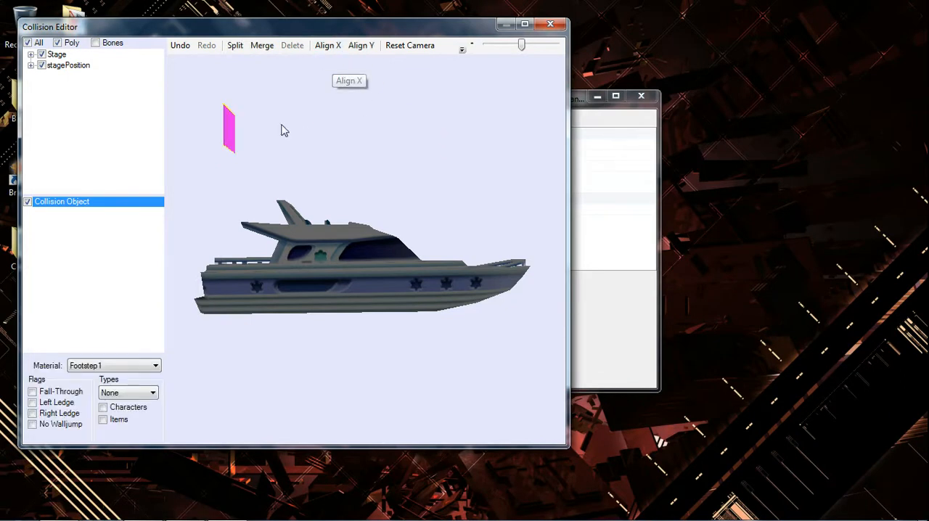
Place the collision plane's end points along the yacht's flat roof, level it with Align Y, and maximize the Collision Editor.
left_click(228, 117)
left_click_drag(225, 108, 356, 229)
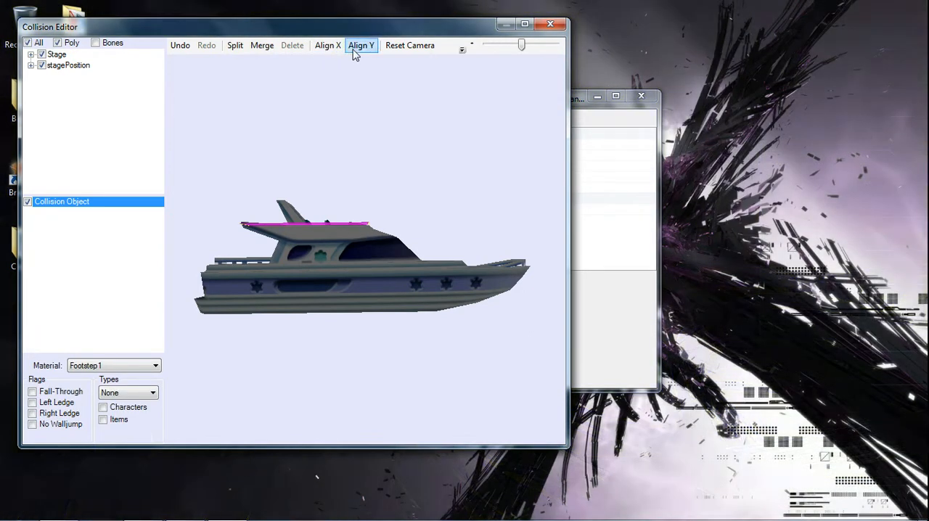
left_click(354, 49)
left_click(526, 26)
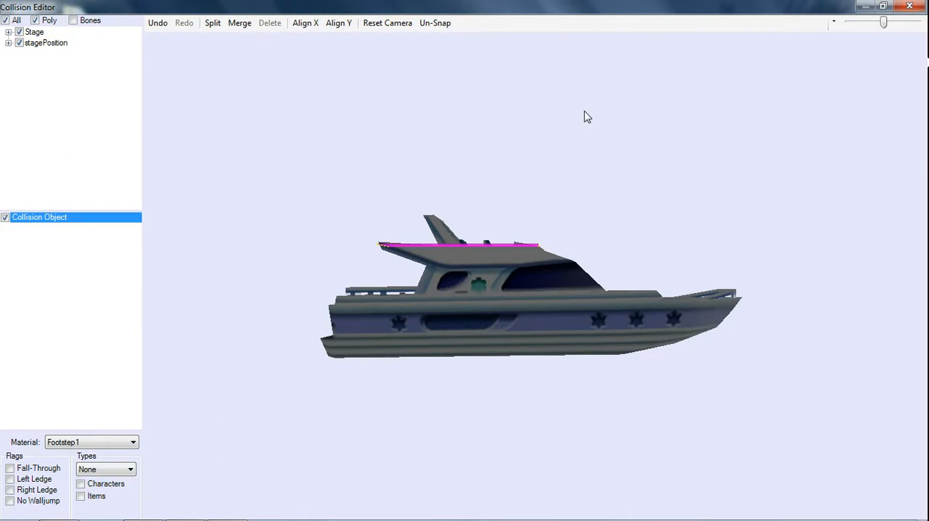
Set the roof collision plane's type to Floor and make it apply to Characters.
left_click(88, 472)
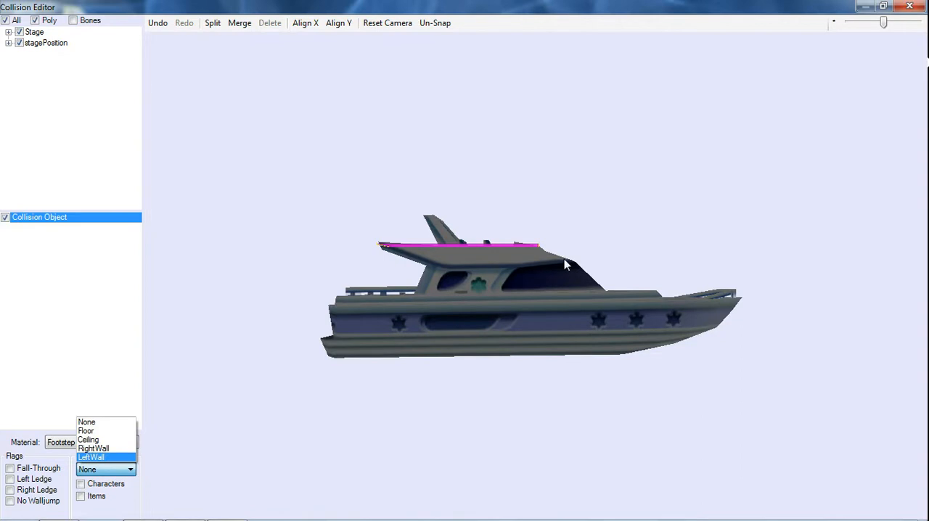
left_click(88, 431)
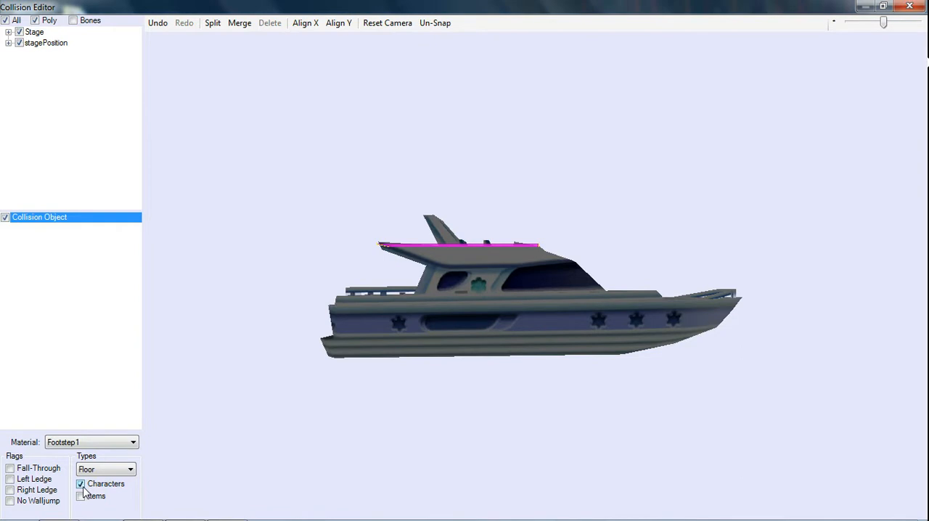
left_click(79, 357)
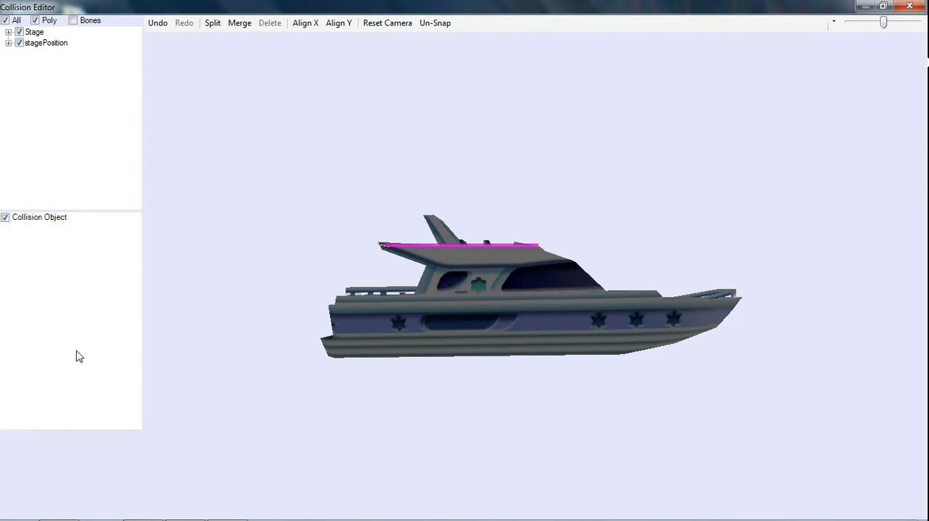
Reselect the roof plane within Collision Object and choose Footstep1 as its material.
left_click(90, 219)
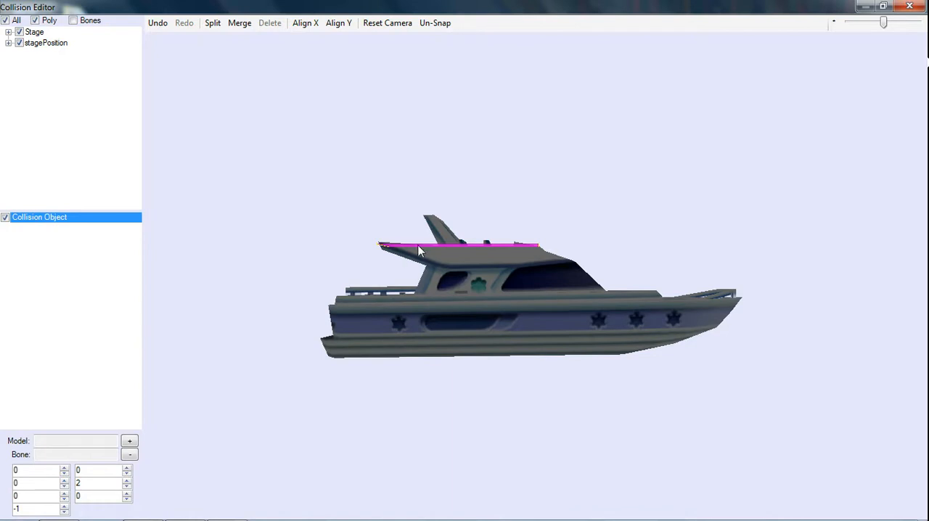
left_click(433, 233)
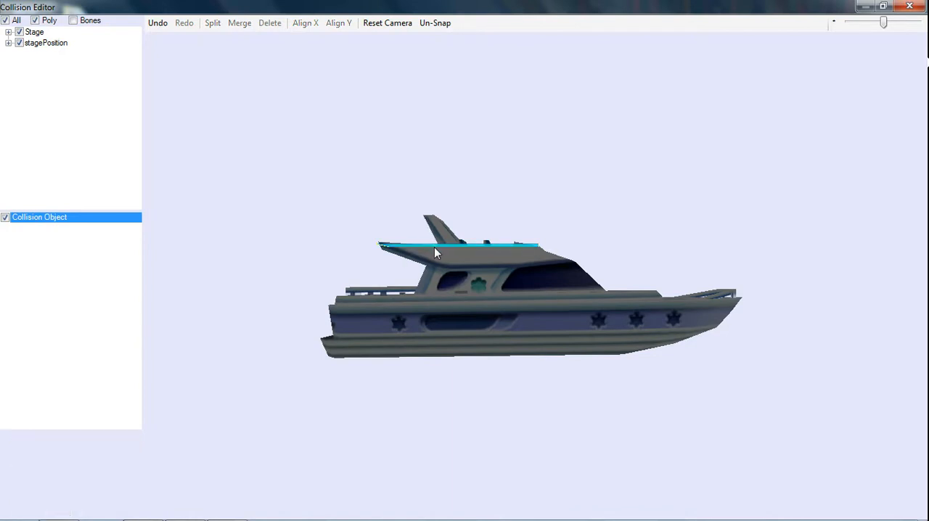
left_click(434, 245)
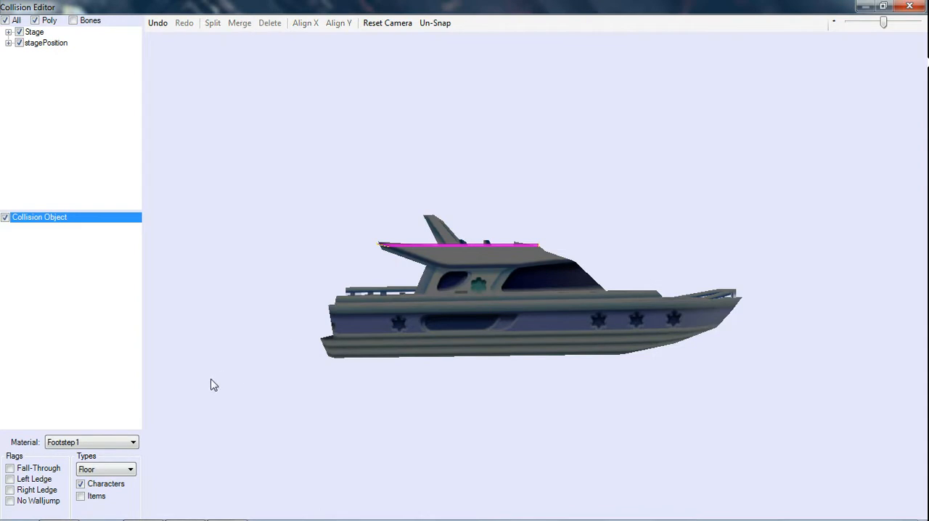
key("ctrl+z")
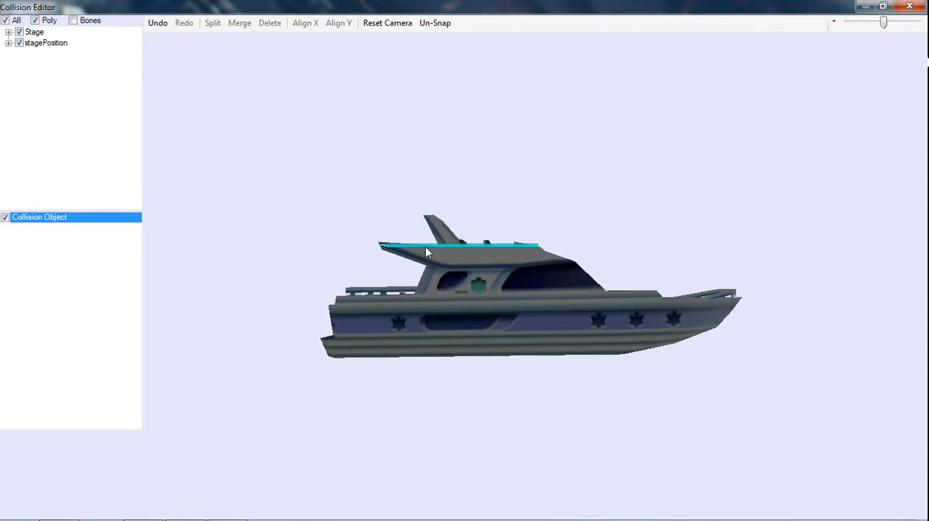
left_click(427, 247)
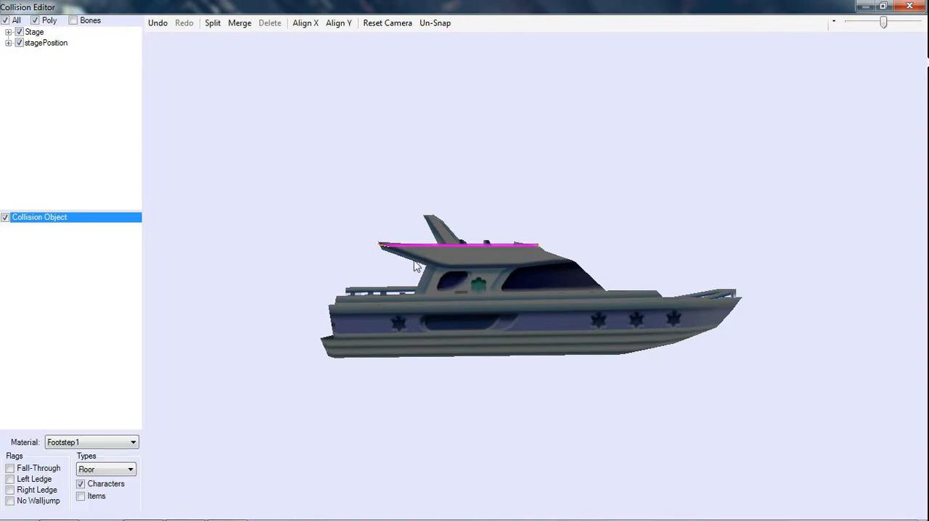
left_click(119, 443)
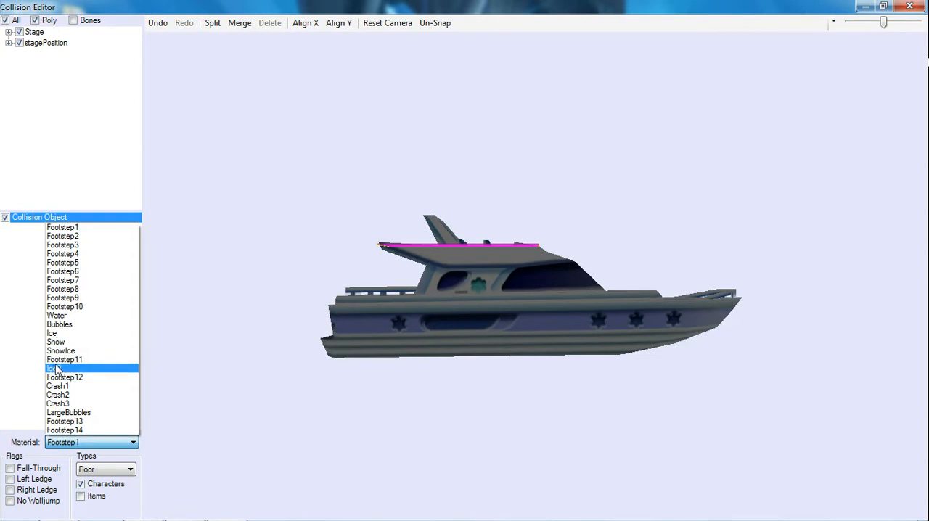
left_click(88, 229)
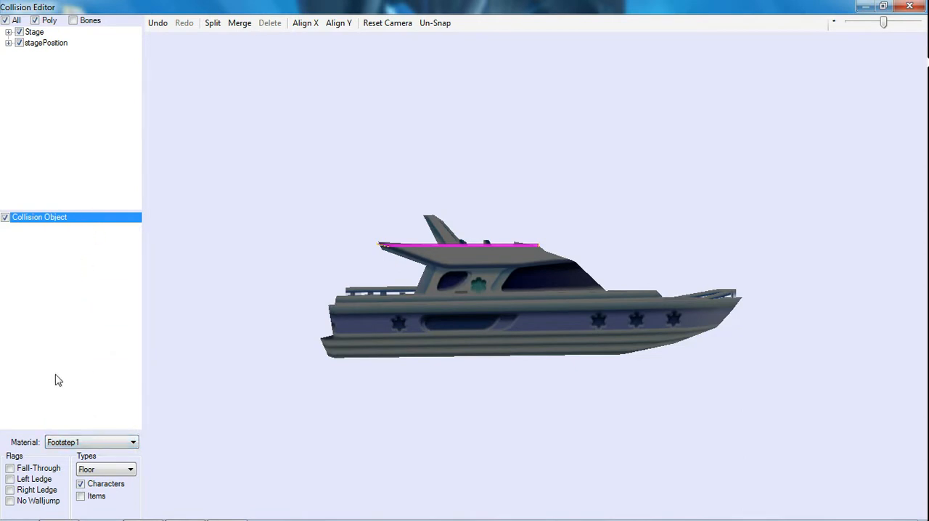
Draw a collision plane behind the yacht, make it vertical with Align X, and move it beneath the roof's rear tip.
left_click(347, 248)
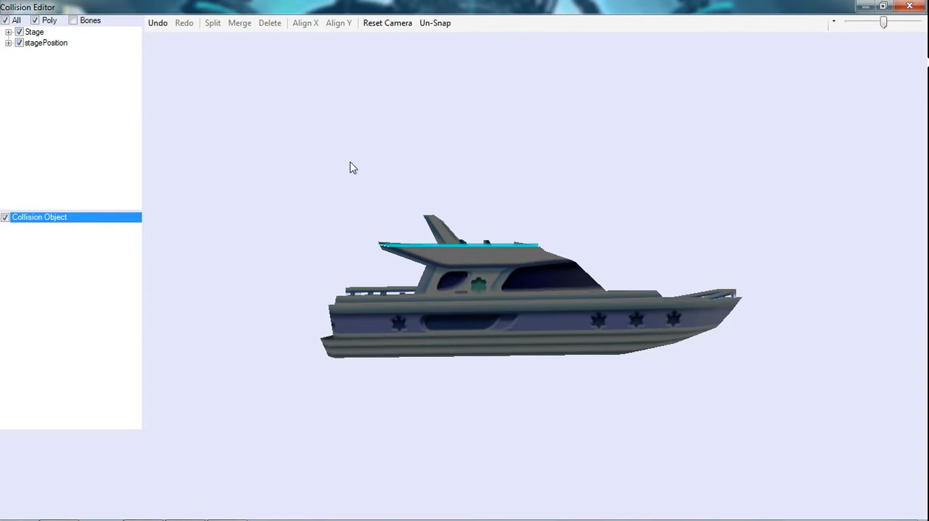
left_click_drag(350, 161, 353, 253, "alt")
left_click(344, 236)
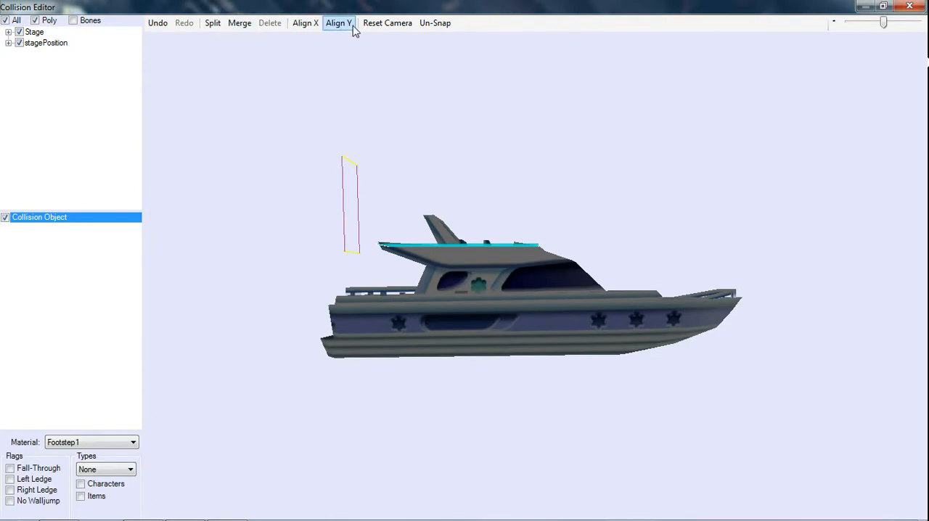
left_click(308, 31)
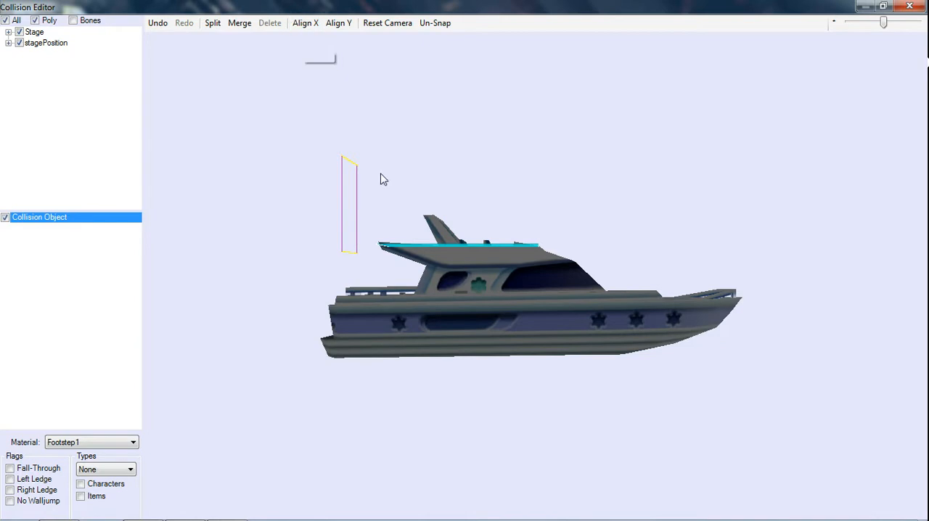
left_click_drag(345, 187, 379, 263)
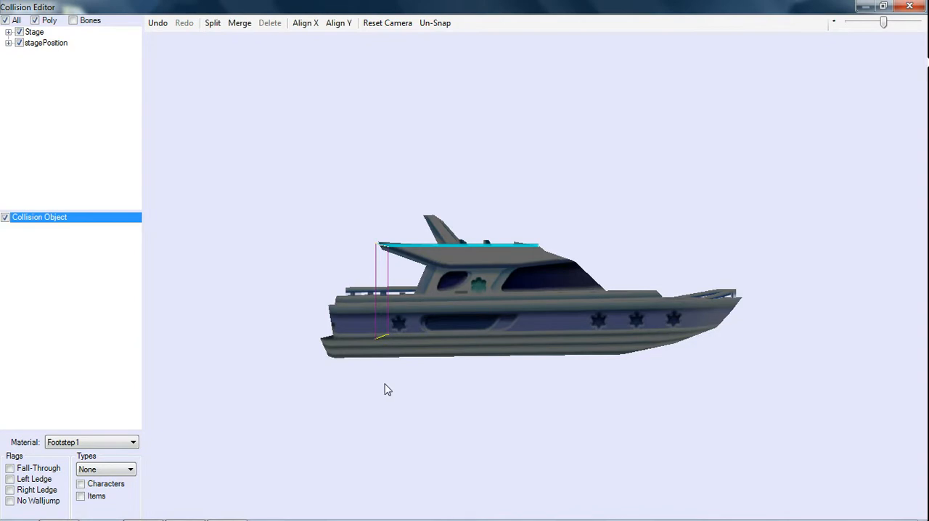
Raise the vertical plane's lower end point to about Y 3.82 at deck level and straighten the plane with Align X.
left_click(381, 370)
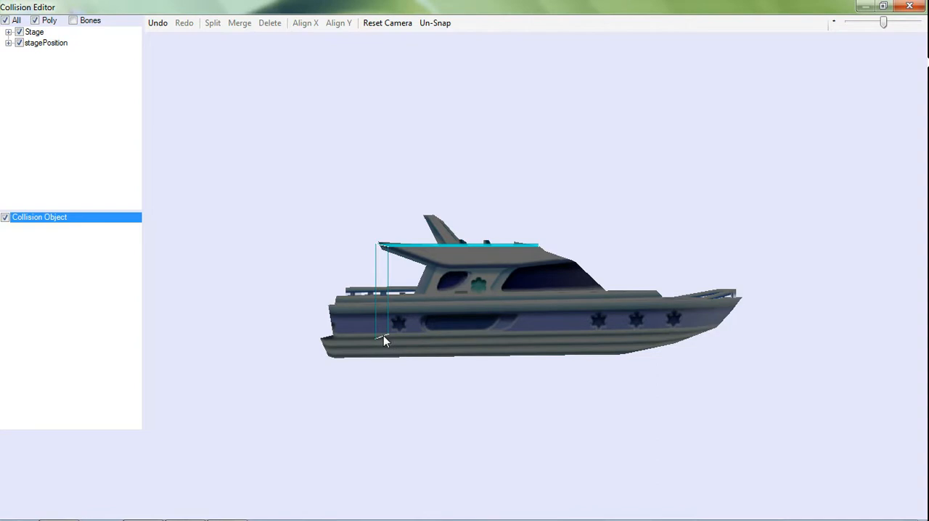
left_click(381, 339)
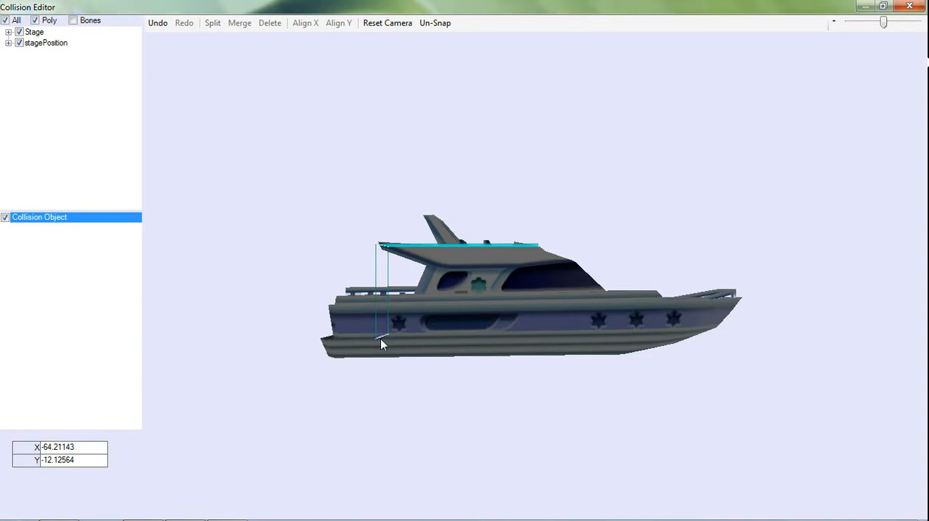
left_click(381, 338)
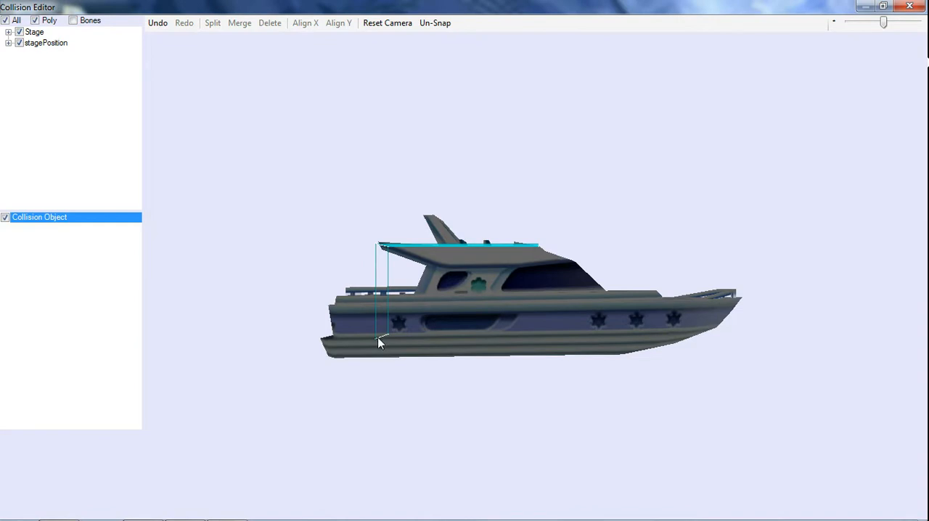
left_click_drag(381, 341, 381, 299)
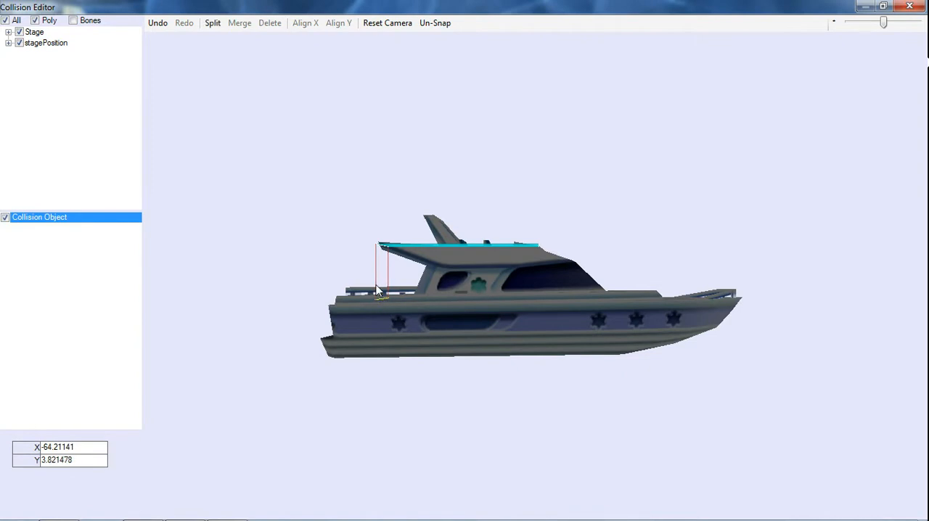
left_click(376, 286)
left_click(304, 26)
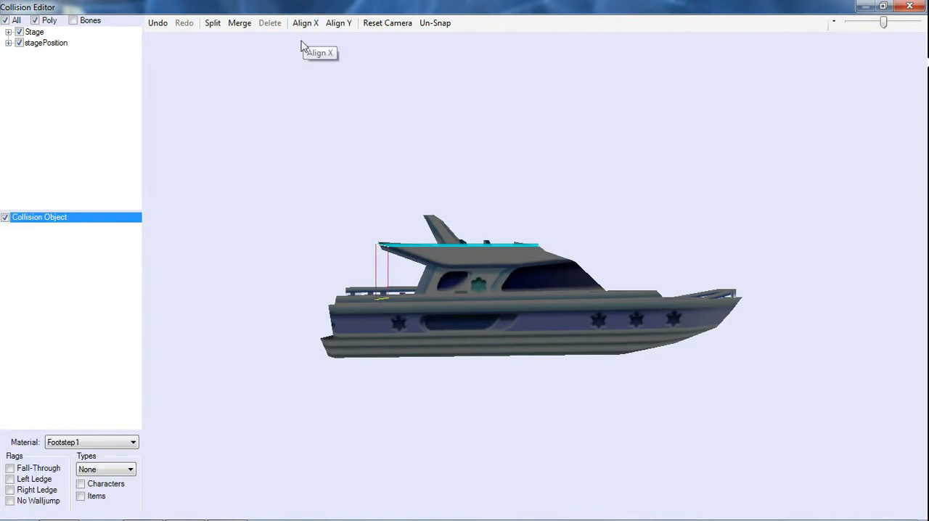
Set the vertical plane's type to RightWall and merge its upper end point with the roof plane's rear end point.
left_click(107, 470)
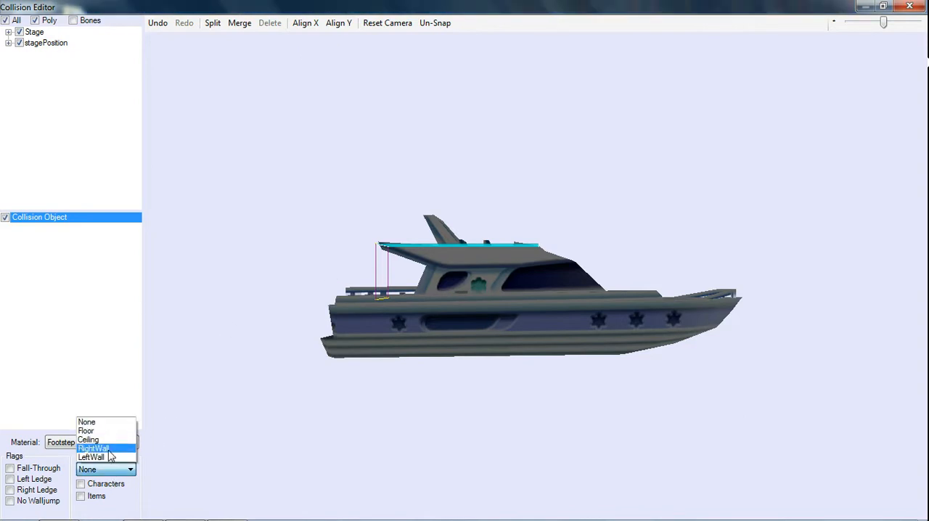
left_click(107, 450)
left_click(362, 239)
left_click_drag(373, 246, 393, 263)
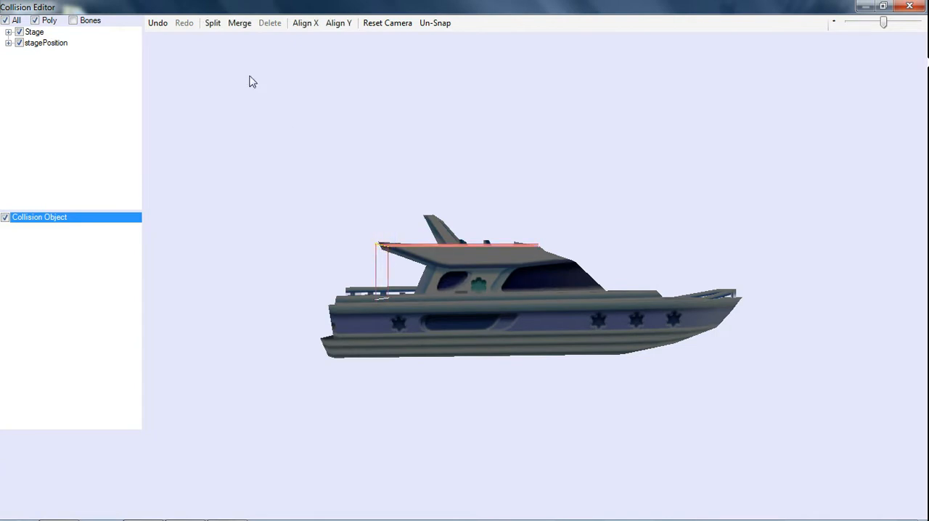
left_click(248, 24)
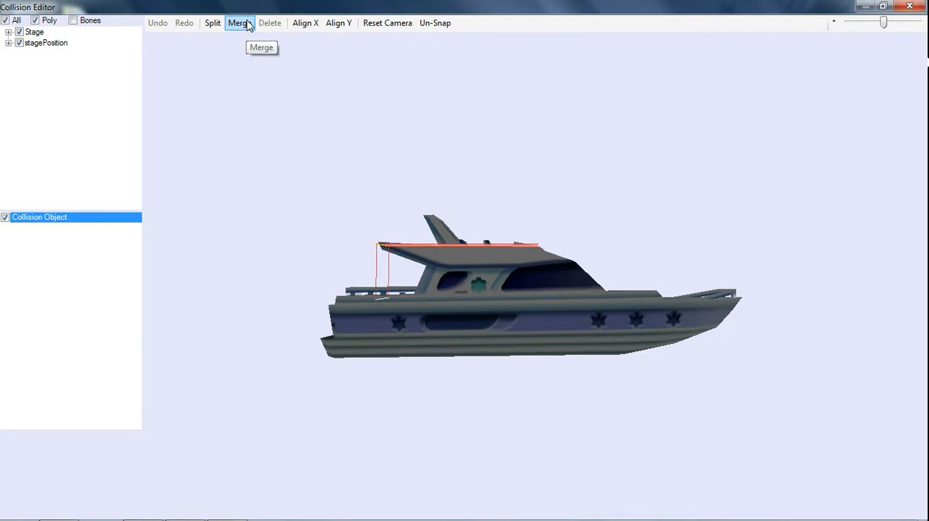
Straighten the merged wall plane with Align X and make it apply to Characters.
left_click(378, 274)
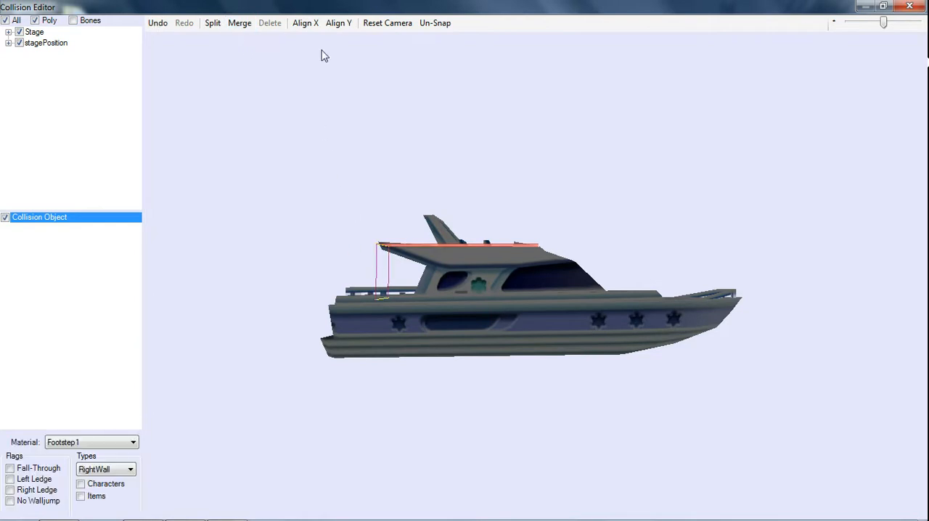
left_click(311, 26)
left_click(377, 283)
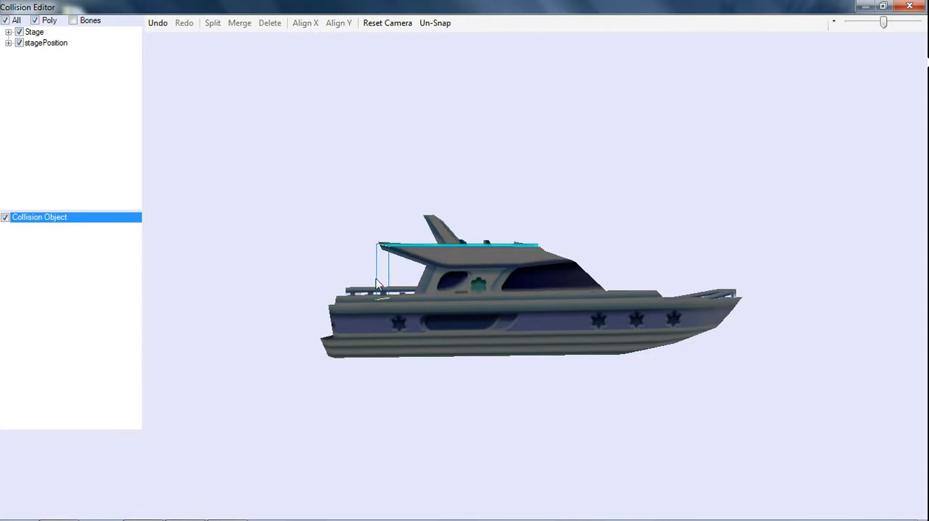
left_click(378, 283)
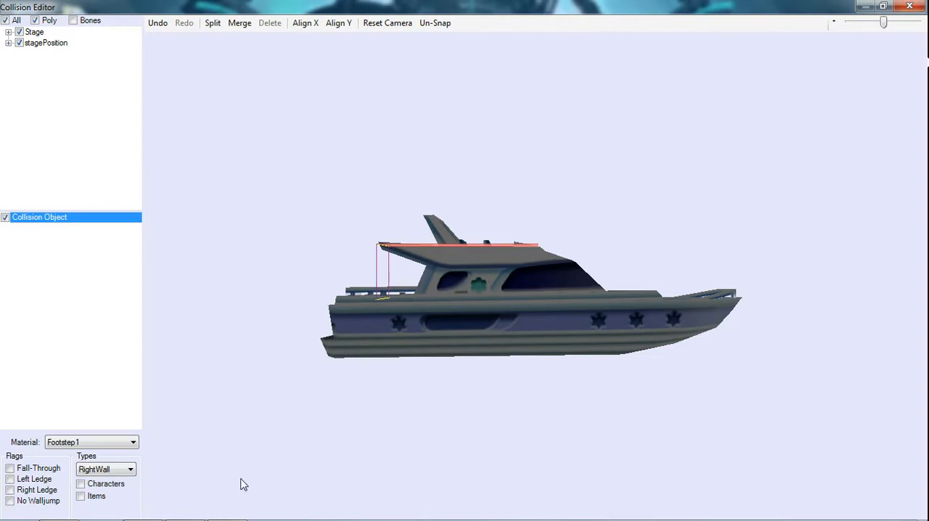
left_click(106, 485)
left_click(283, 247)
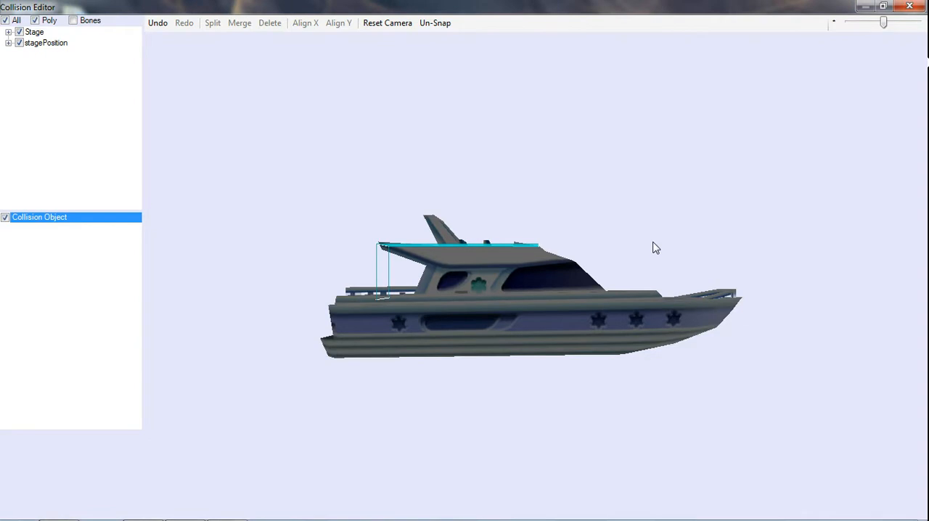
Try placing a new collision plane on the bow deck, shortening it from its rear end and aligning it with Align X.
left_click_drag(625, 272, 709, 299)
left_click(676, 266)
left_click(675, 271)
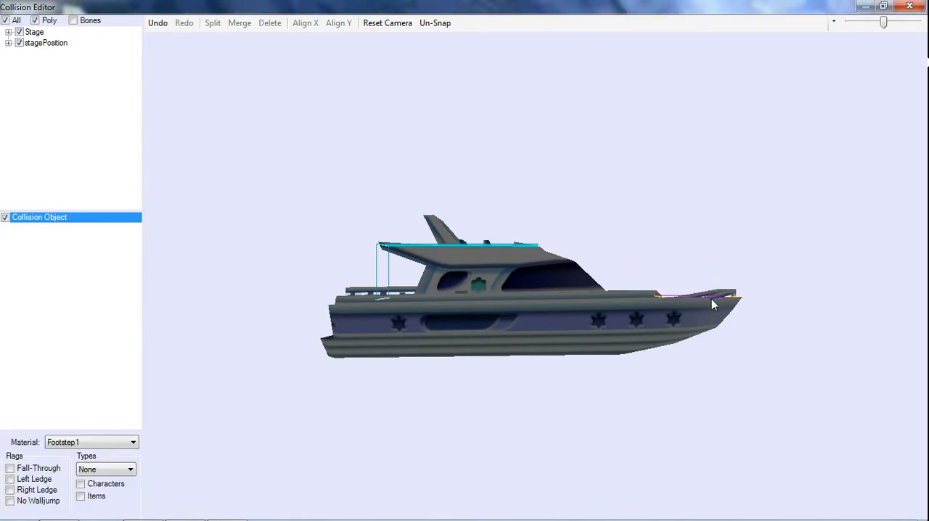
left_click(662, 302)
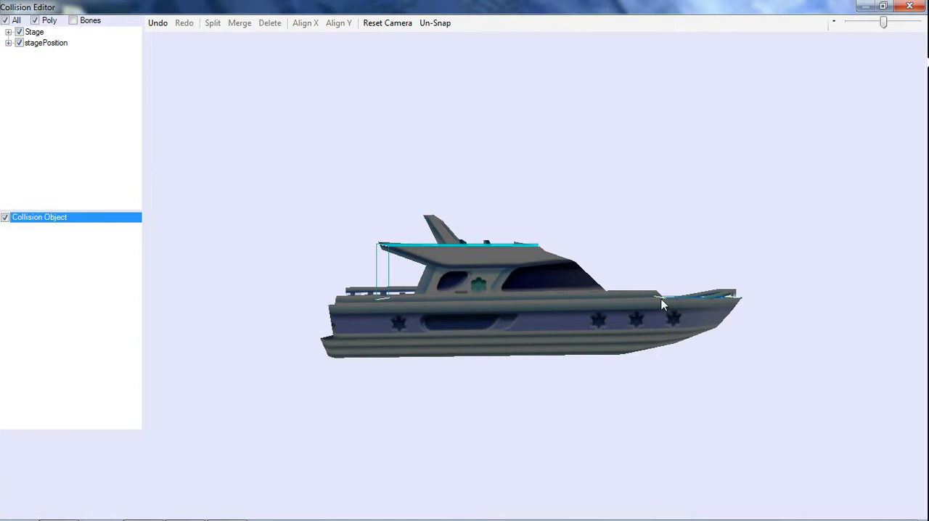
left_click_drag(662, 304, 698, 305)
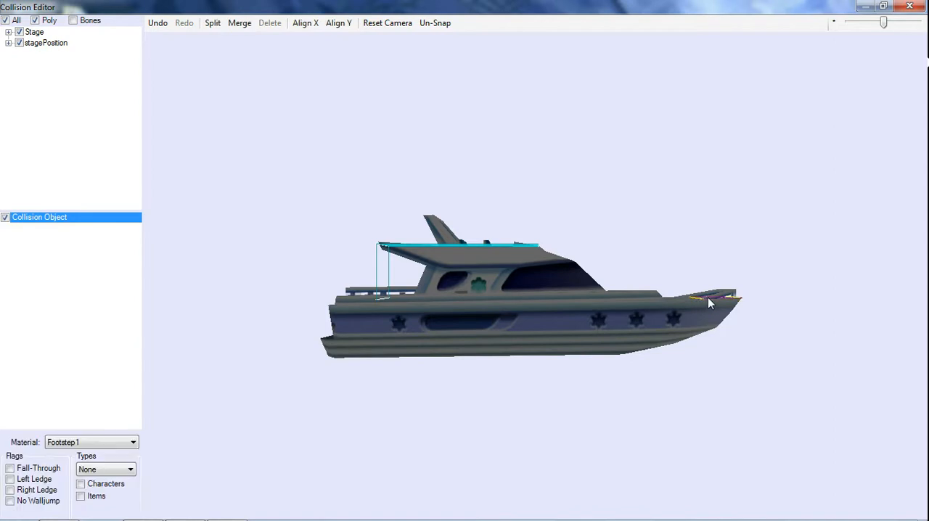
left_click(305, 25)
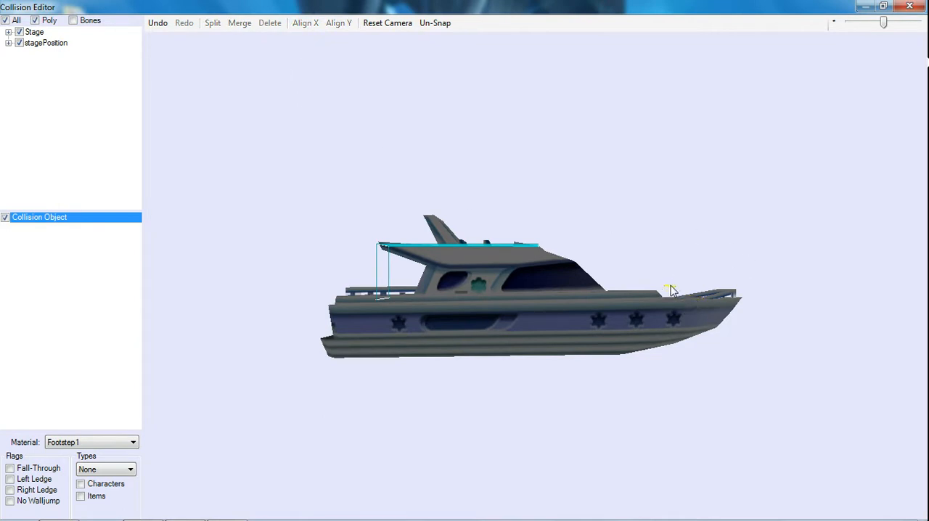
Try to reposition the short collision plane above the bow, then select it and delete it.
left_click(672, 290)
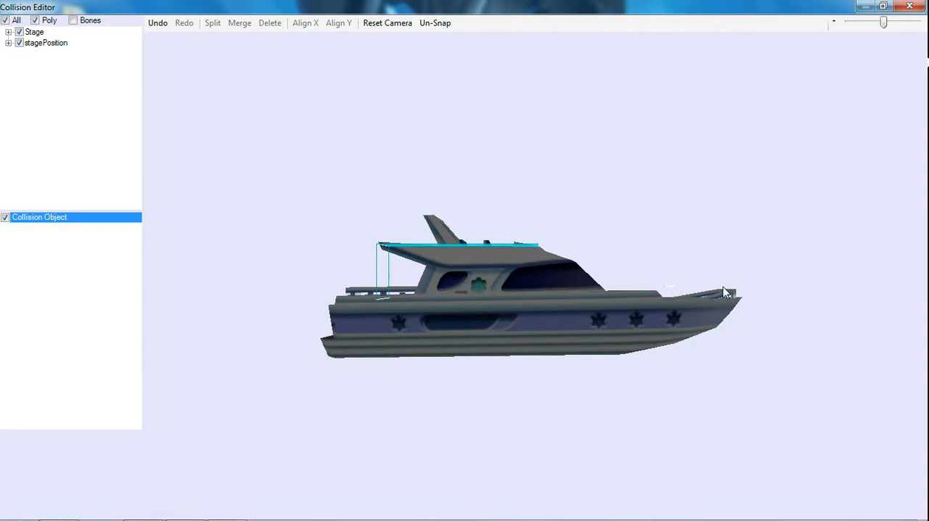
left_click_drag(674, 291, 730, 292)
mouse_move(659, 276)
left_mouse_down()
mouse_move(711, 305)
mouse_move(736, 290)
left_mouse_up()
key("Delete")
key("Delete")
Draw a collision plane at the bow railing, shift it forward, and pull its front end point back to about X 89.13, Y 7.61.
left_click(665, 290)
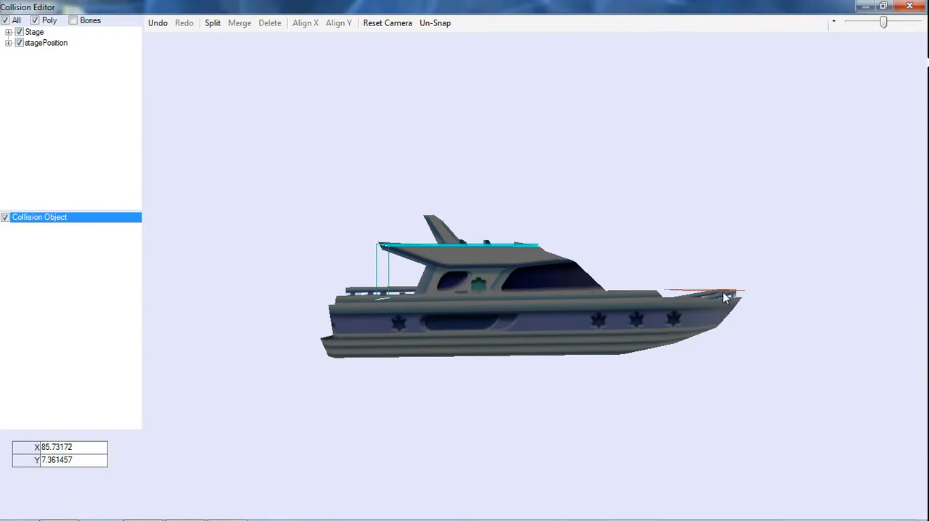
left_click(719, 288)
left_click(719, 296)
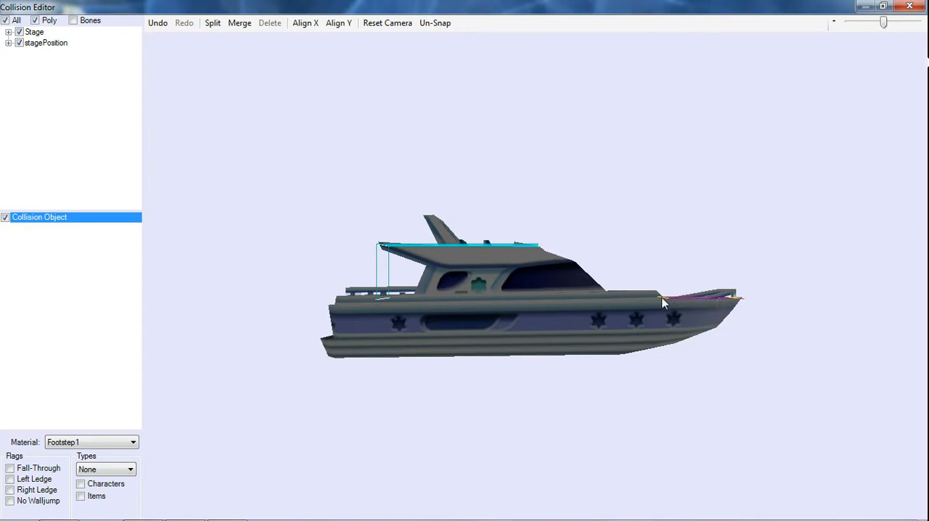
left_click(661, 305)
left_click_drag(664, 299, 709, 296)
left_click(754, 314)
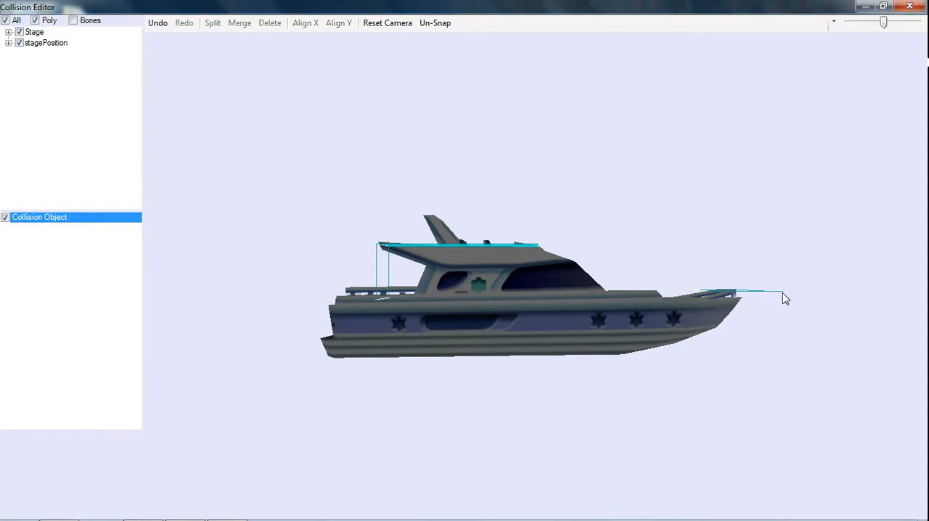
left_click_drag(784, 297, 754, 297)
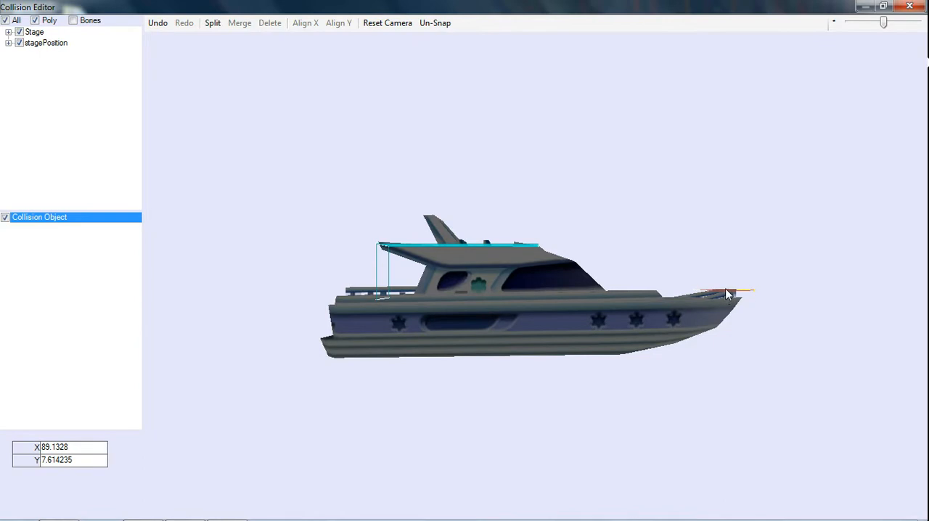
Lower the bow collision plane from the railing onto the deck, shift it slightly forward, and level it with Align Y.
left_click(724, 292)
left_click_drag(725, 291, 712, 299)
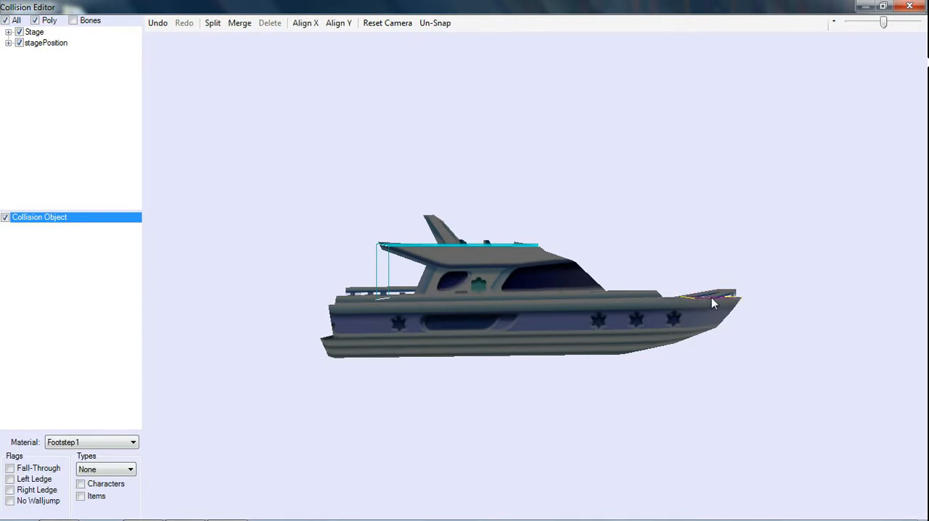
left_click(703, 316)
left_click(685, 297)
left_click(687, 297)
left_click(684, 313)
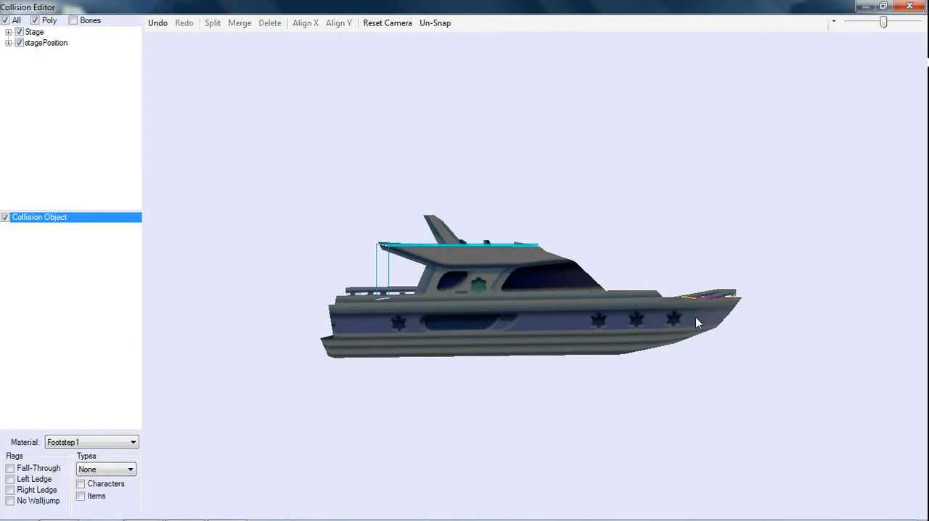
left_click(689, 298)
left_click_drag(689, 298, 691, 299)
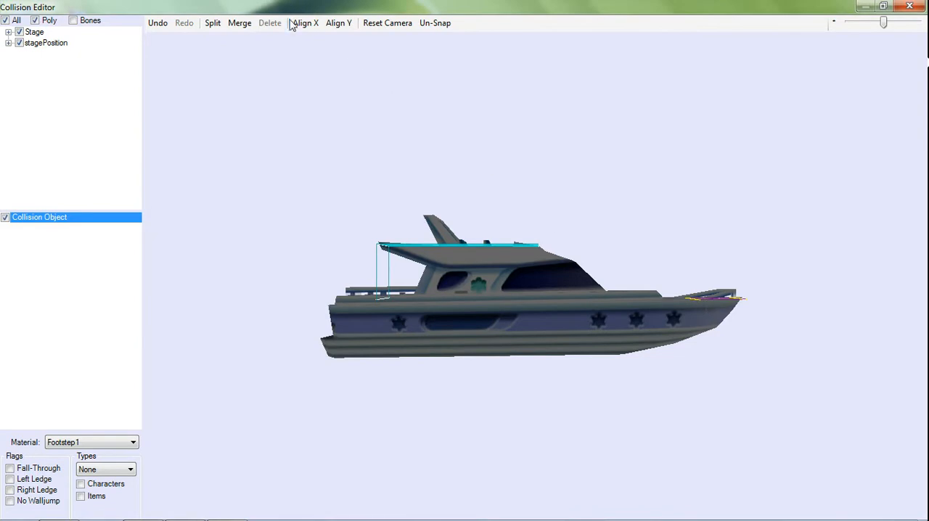
left_click(339, 23)
Make the bow deck plane a Floor that applies to Characters and has the Right Ledge flag.
left_click(131, 469)
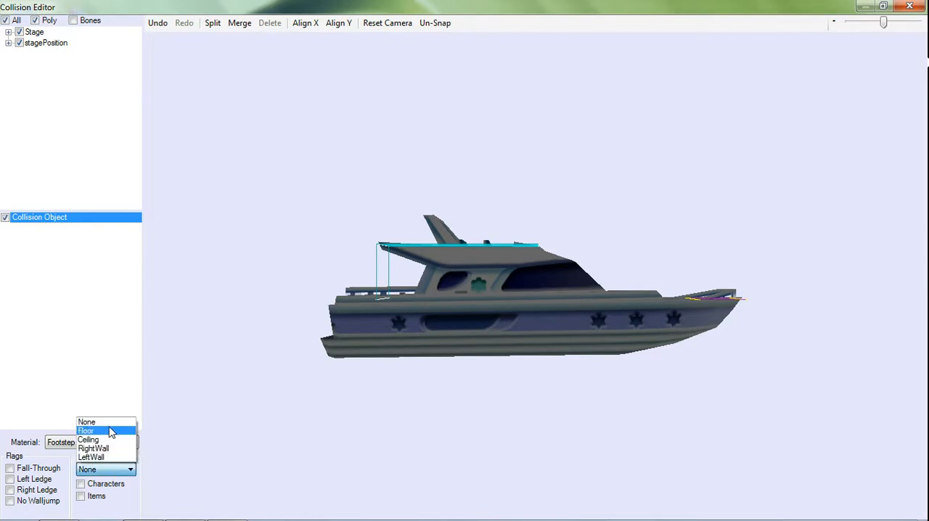
left_click(111, 432)
left_click(93, 485)
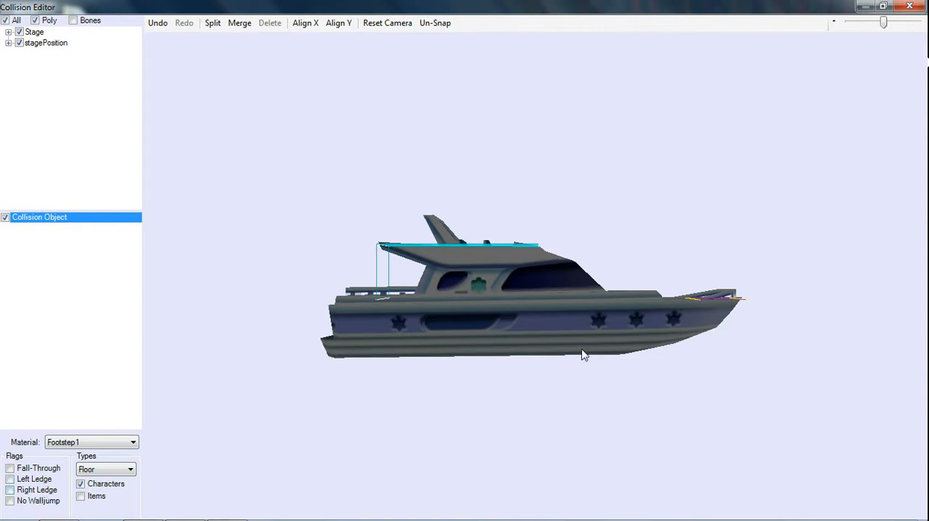
mouse_move(116, 517)
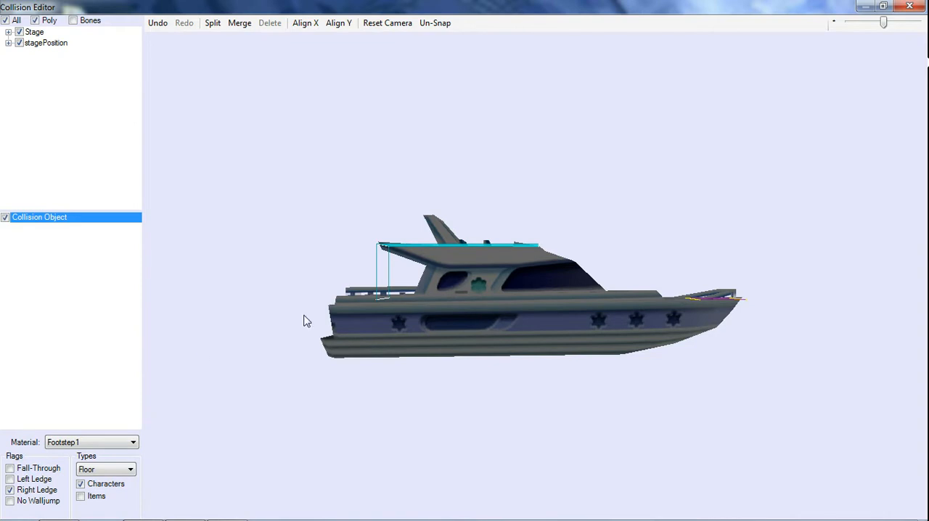
Try extending the bow floor past the stern to about X -101.55, Y 2.77, undo the last change, and delete the deck planes.
left_click_drag(298, 302, 306, 302, "alt")
key("ctrl+z")
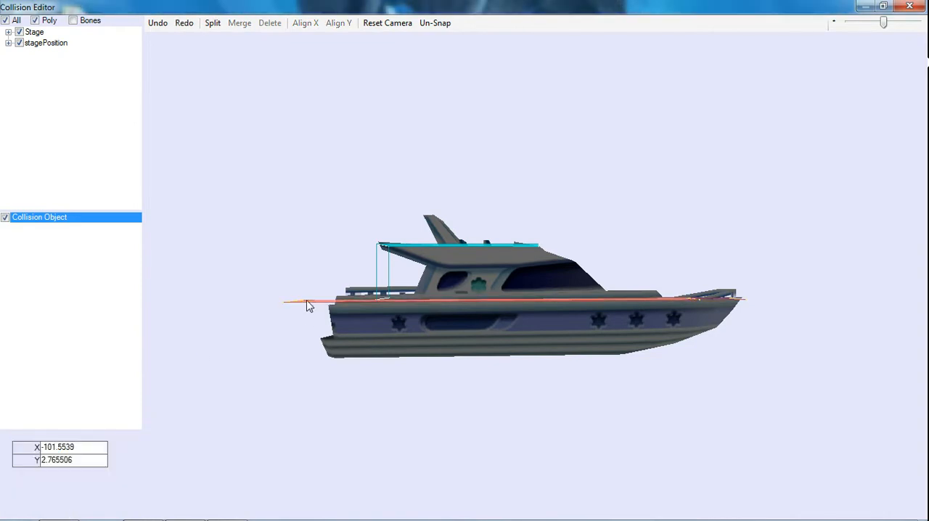
left_click(342, 303)
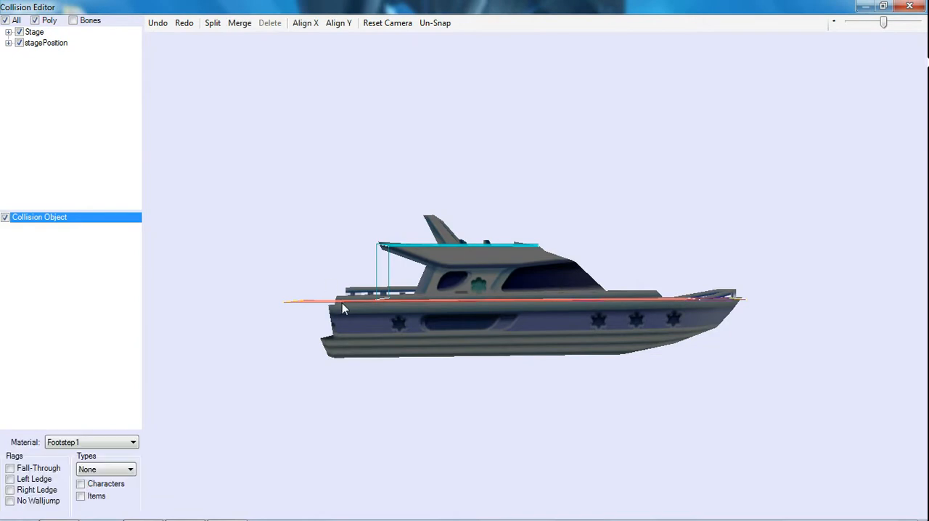
left_click(318, 303)
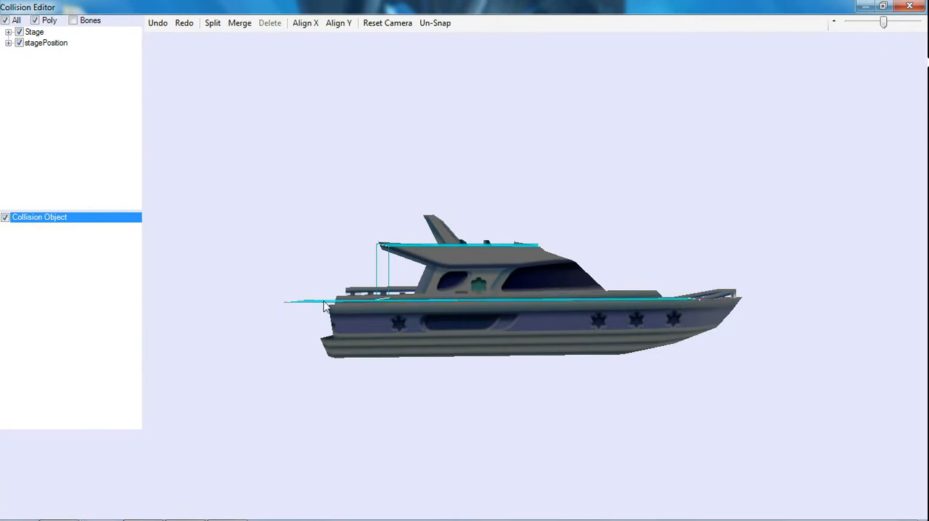
left_click(329, 305)
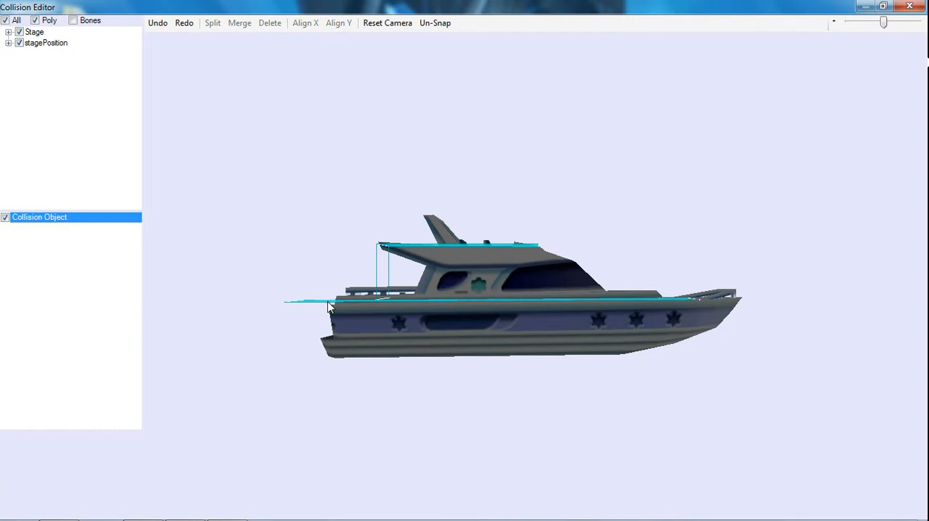
left_click(329, 305)
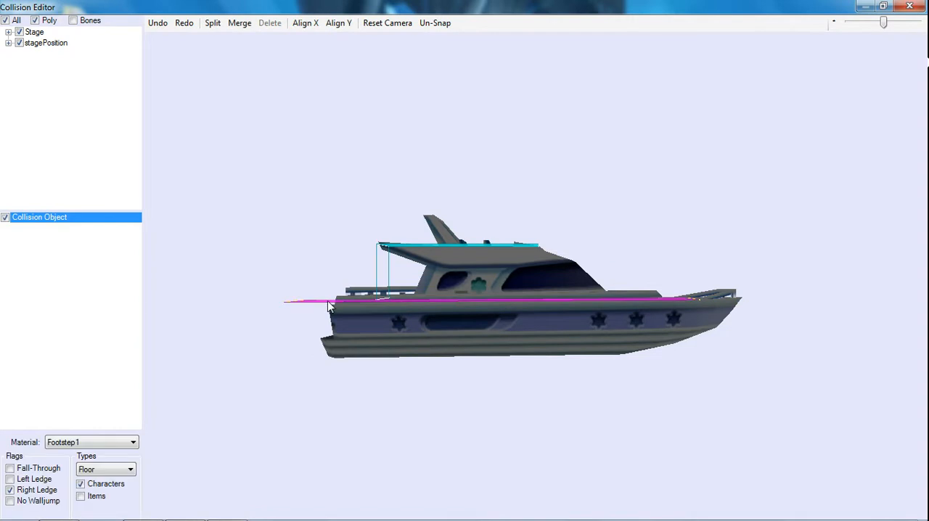
key("Delete")
left_click(306, 296)
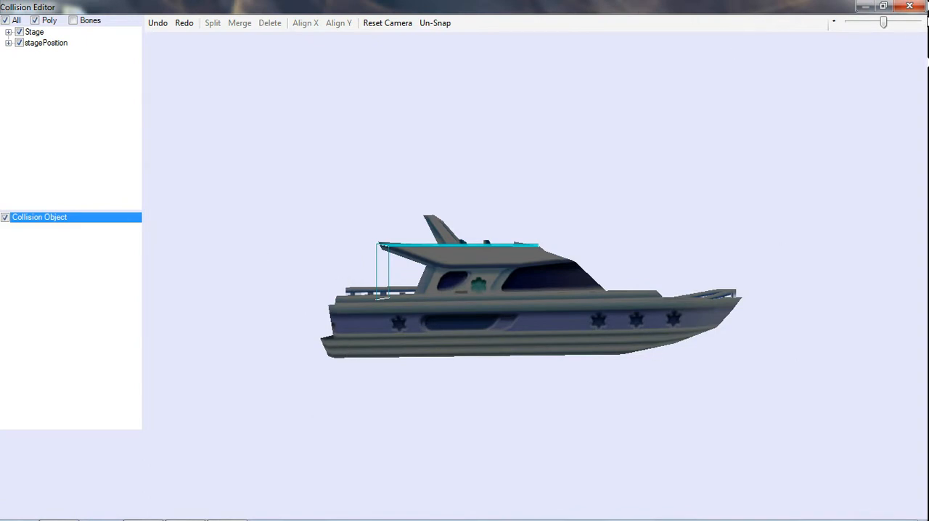
Close the collision editor and close the Collision Example file without saving the changes.
left_click(911, 6)
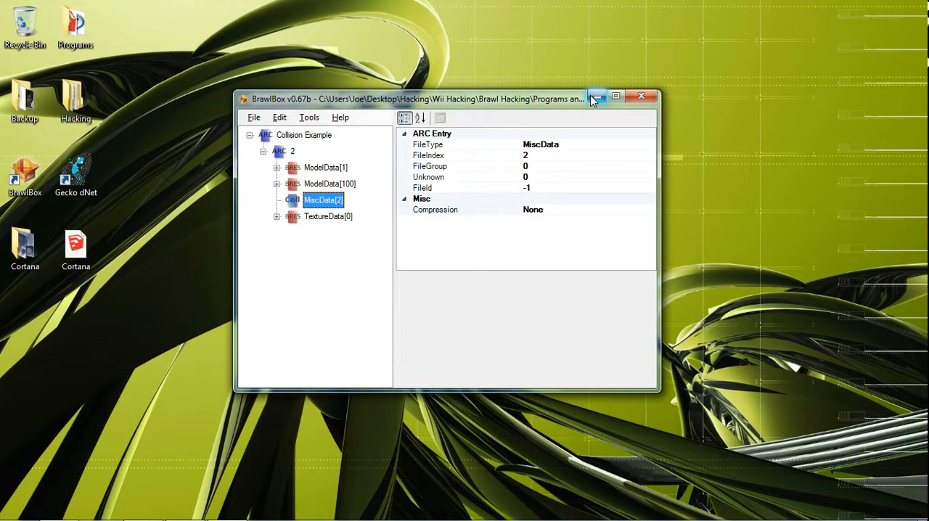
left_click(254, 118)
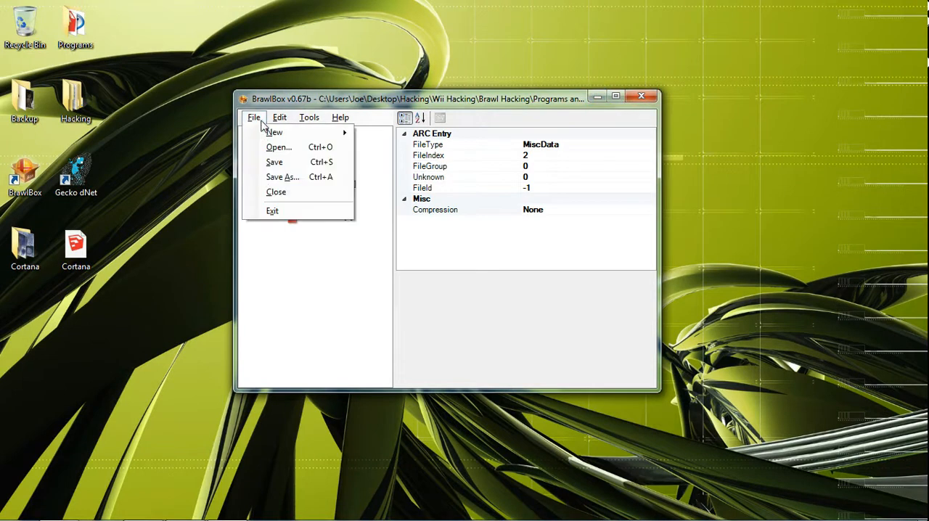
left_click(274, 192)
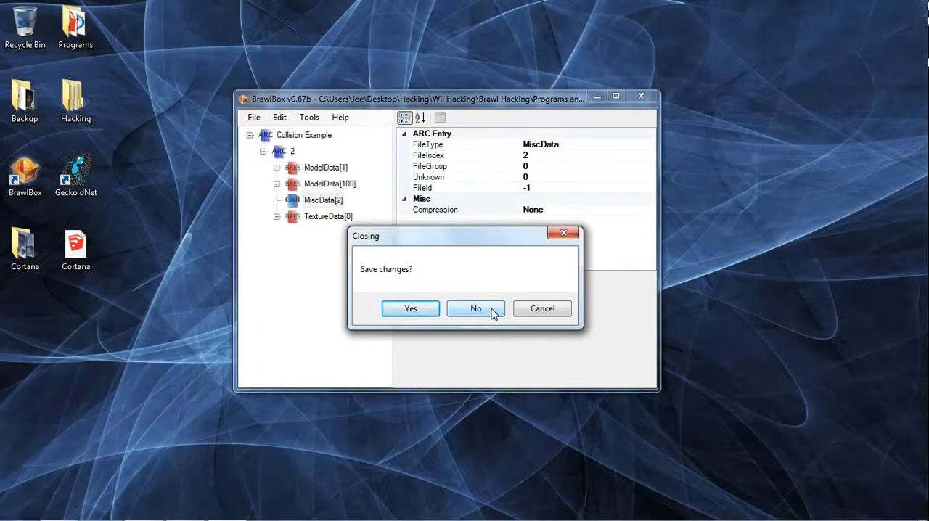
left_click(491, 310)
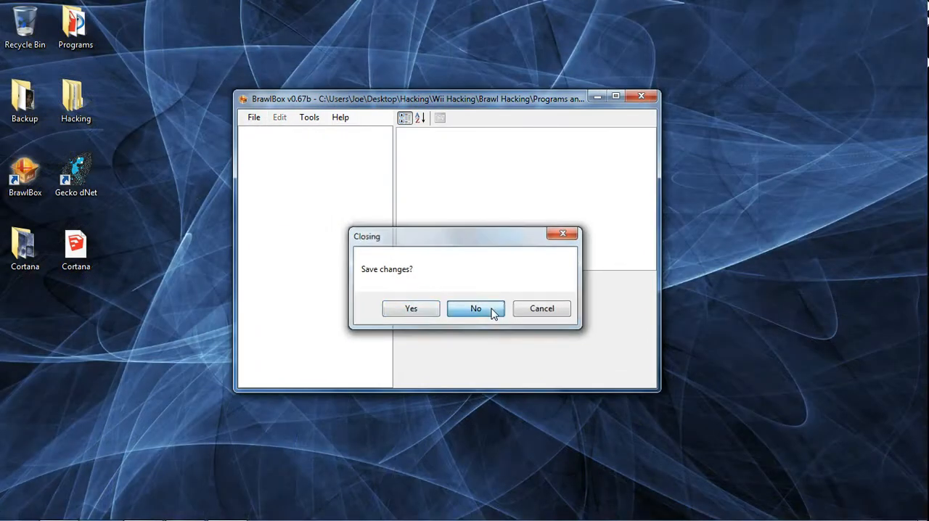
Minimize BrawlBox and launch BrawlWall from the Brawl Wall folder inside Programs and Files.
left_click(597, 97)
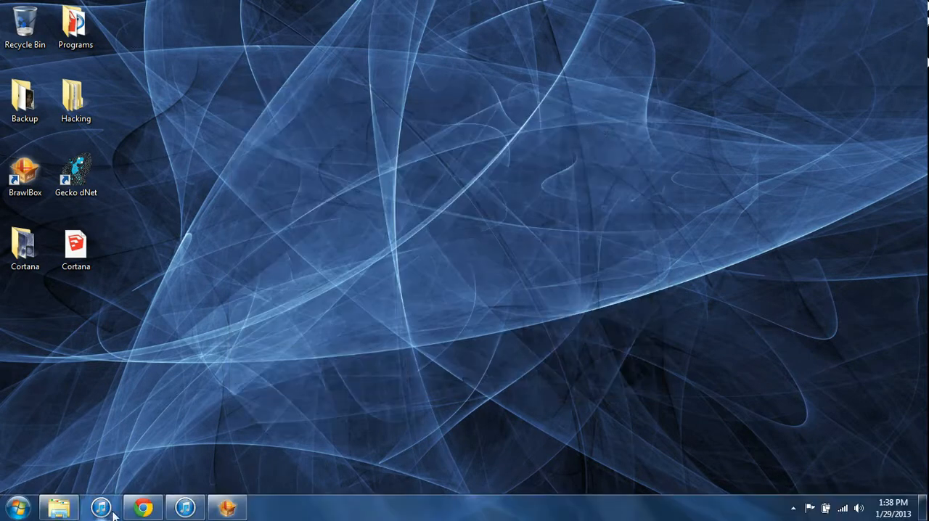
left_click(63, 510)
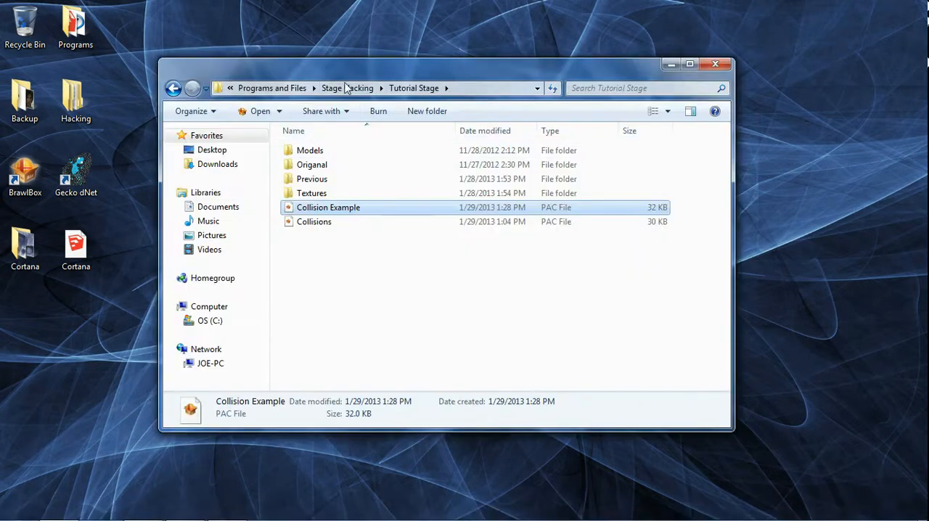
left_click(288, 92)
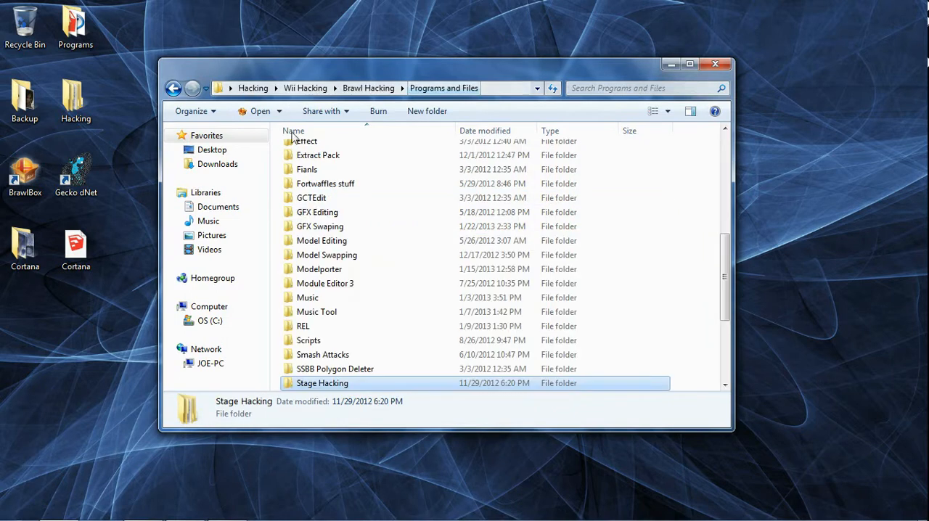
scroll(316, 209, "up", 5)
scroll(316, 209, "up", 2)
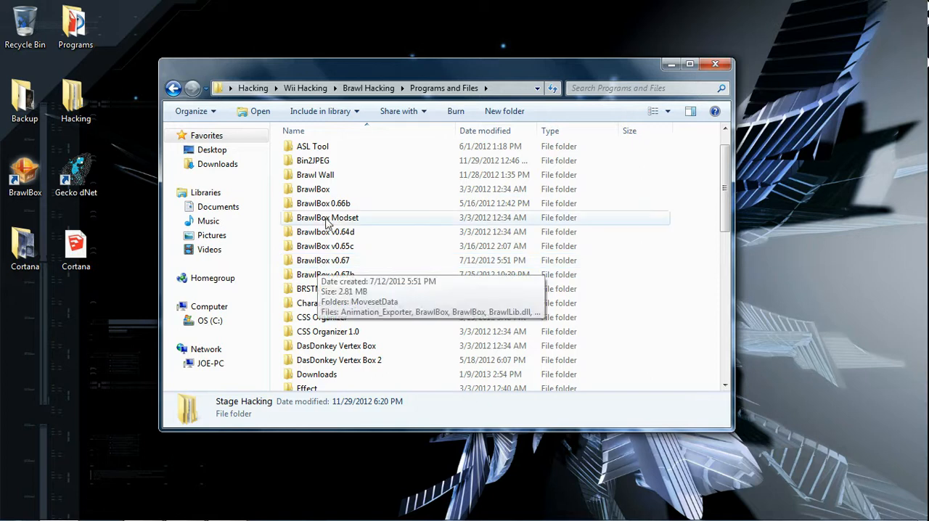
double_click(312, 175)
double_click(315, 151)
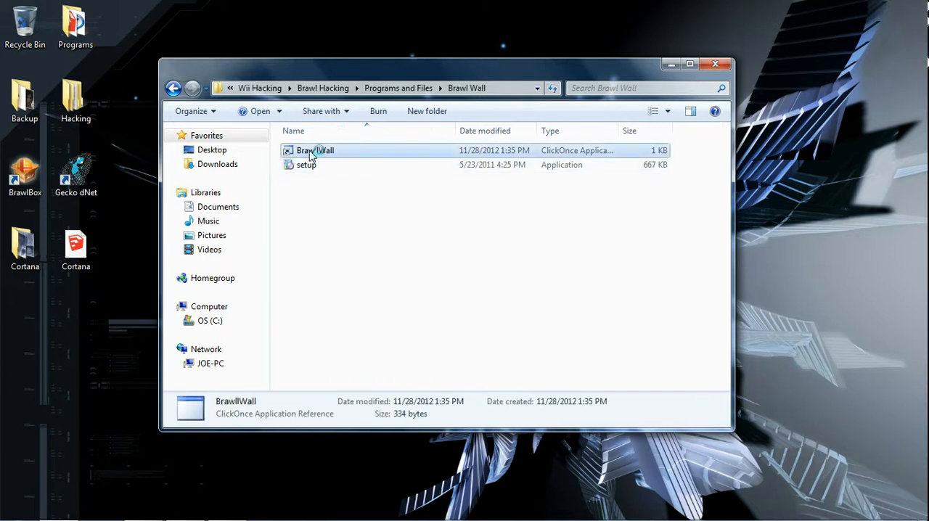
left_click(665, 65)
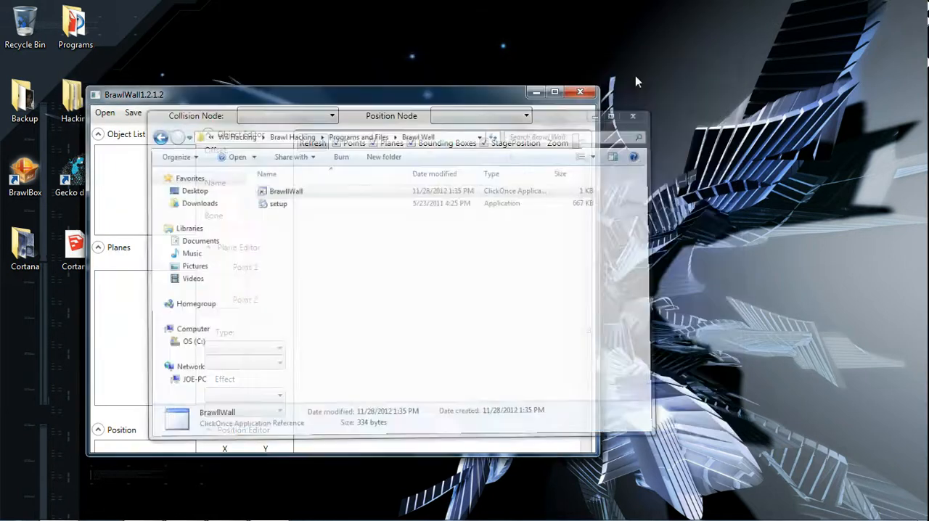
Try to open the Collision Example PAC file from the Tutorial Stage folder in BrawlWall.
left_click_drag(122, 100, 127, 64)
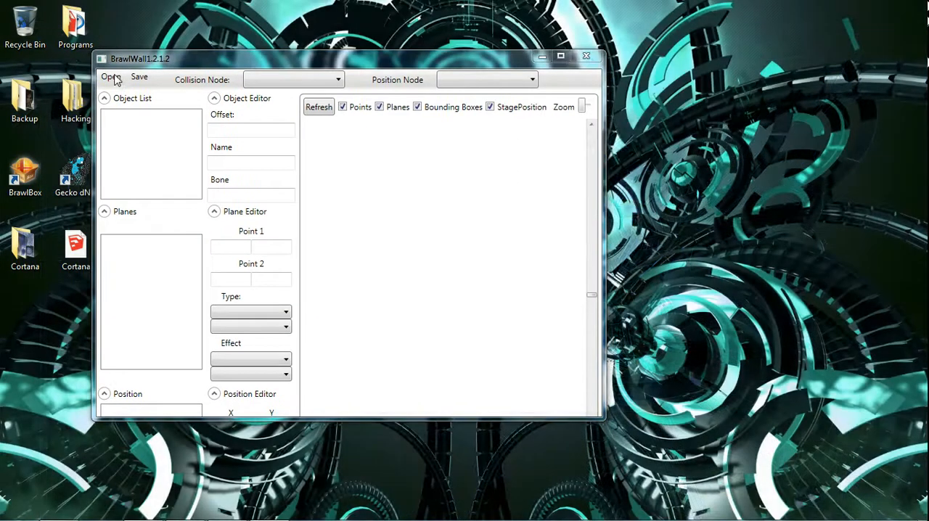
left_click(111, 76)
double_click(363, 237)
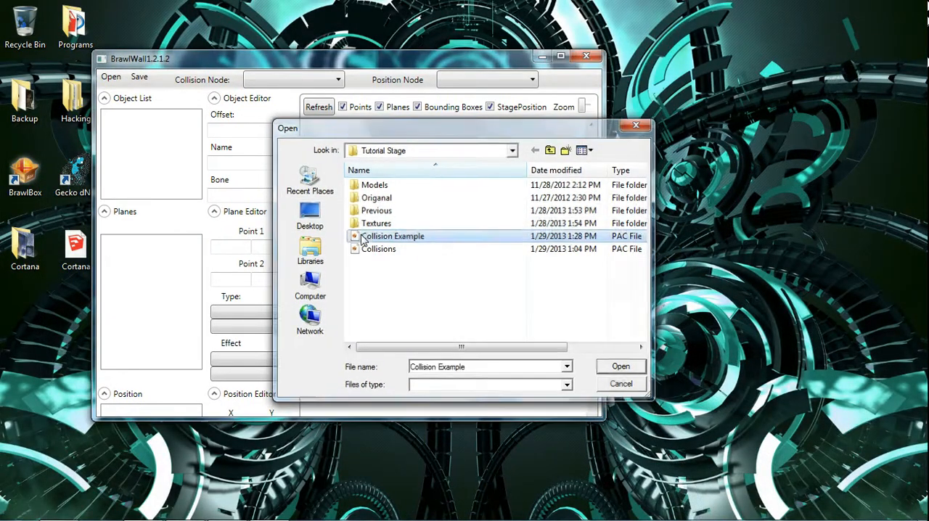
left_click(435, 281)
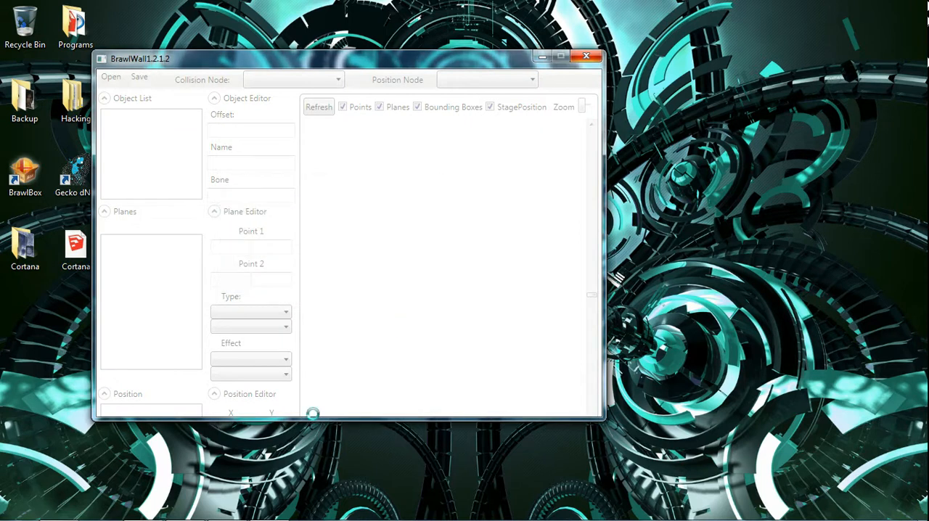
mouse_move(100, 517)
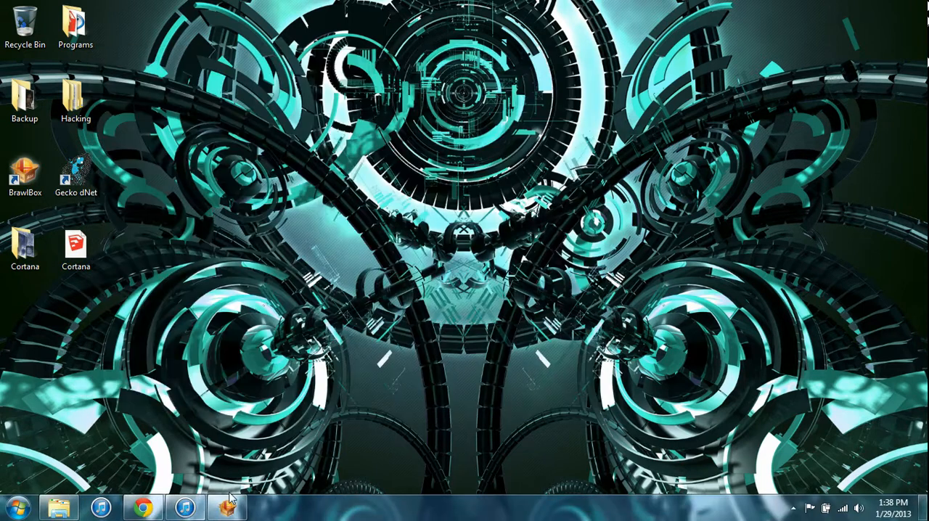
Relaunch BrawlWall and try opening the Collision Example PAC file once more.
left_click(59, 508)
double_click(315, 152)
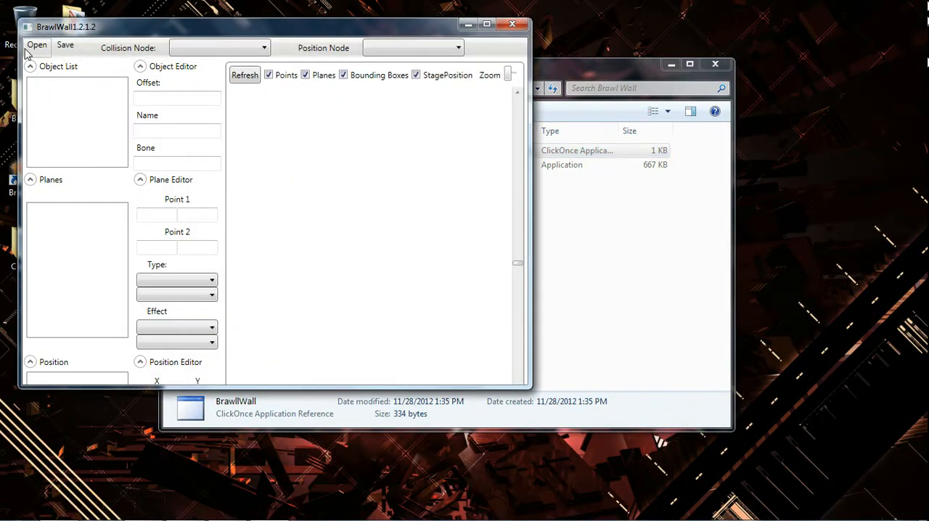
left_click(37, 45)
left_click(399, 237)
double_click(400, 238)
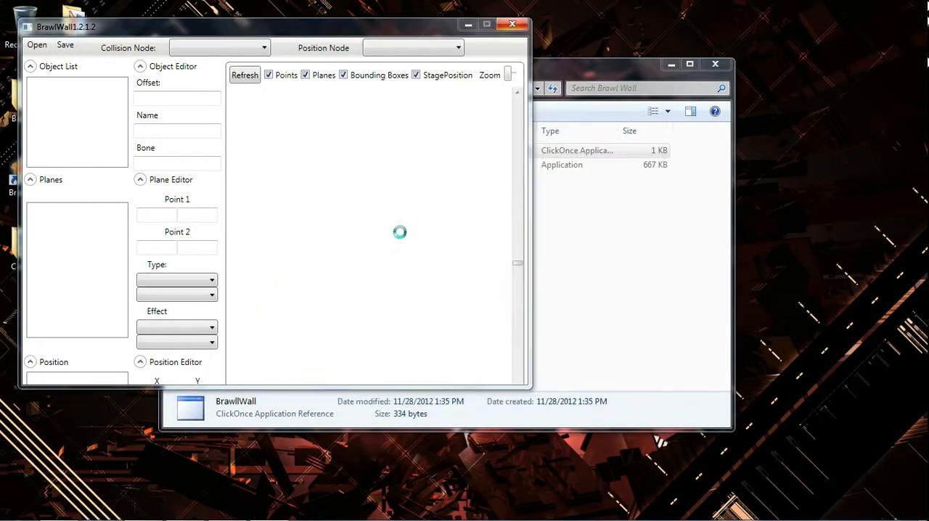
left_click(367, 246)
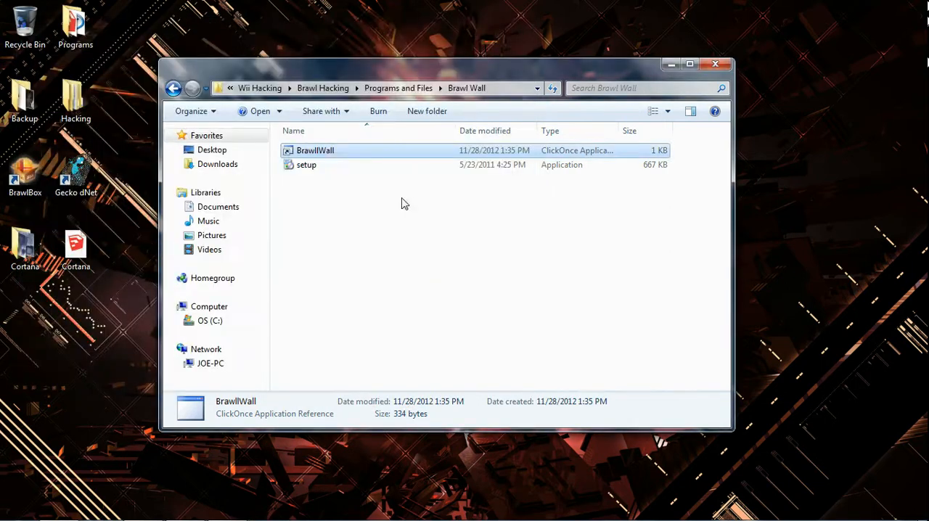
Relaunch BrawlWall, open the Collisions PAC file from the Tutorial Stage folder, and enlarge its collision drawing in a maximized window.
double_click(323, 151)
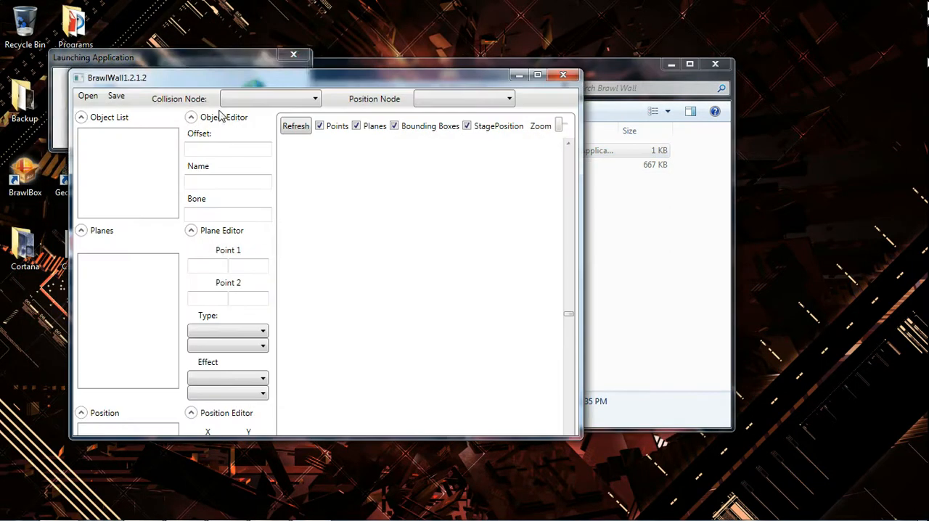
left_click(88, 95)
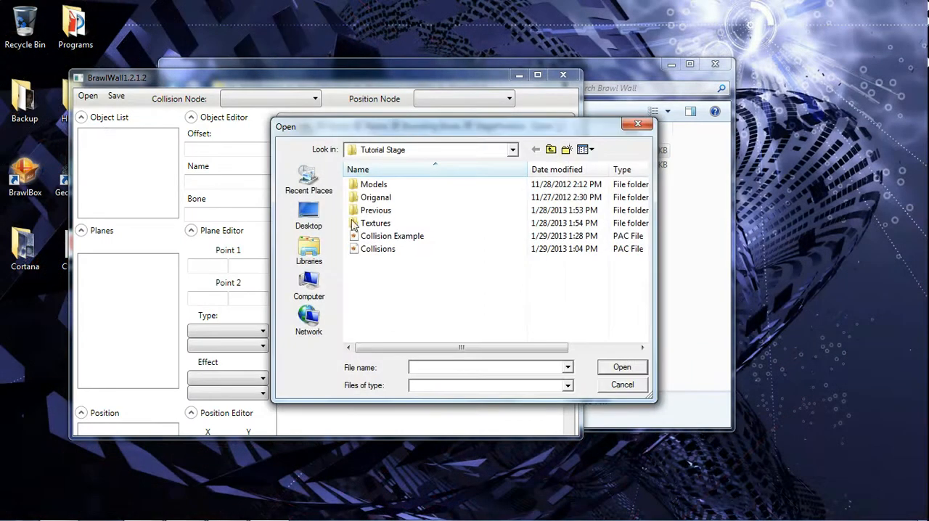
left_click(405, 250)
double_click(405, 250)
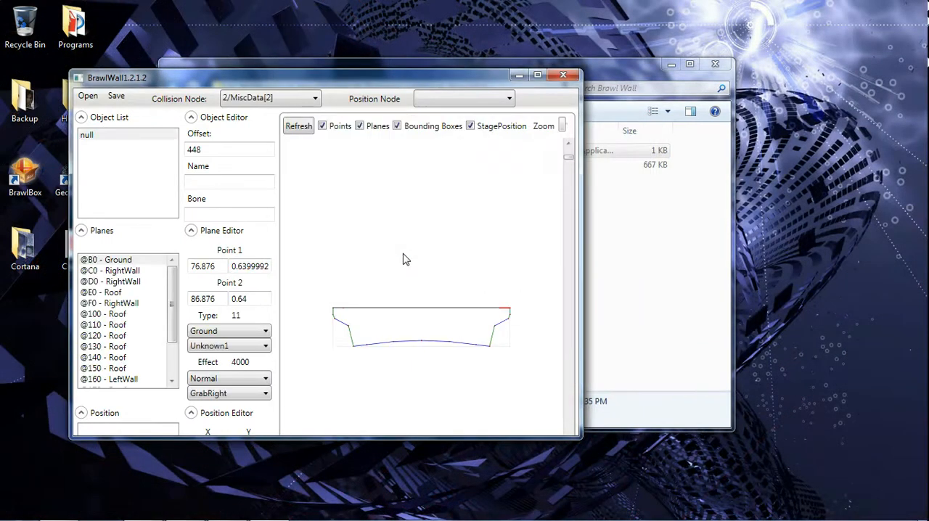
left_click(538, 74)
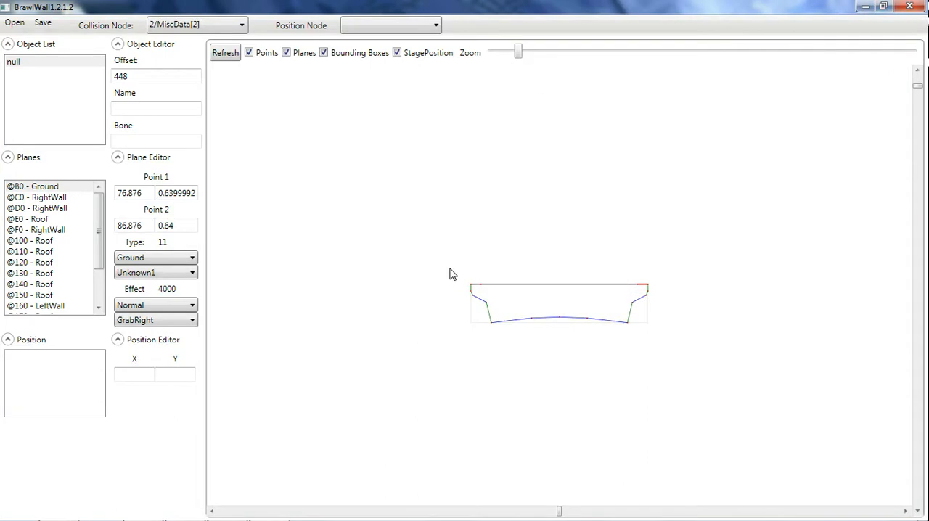
left_click_drag(517, 51, 587, 50)
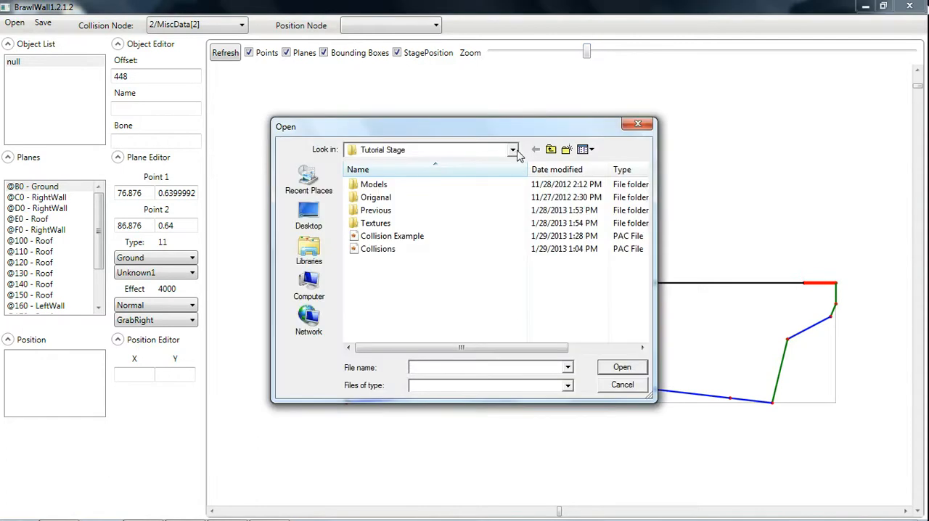
Open the SpeedBoat PAC file from the WIP folder inside Stage Hacking and enlarge its collision drawing.
left_click(514, 151)
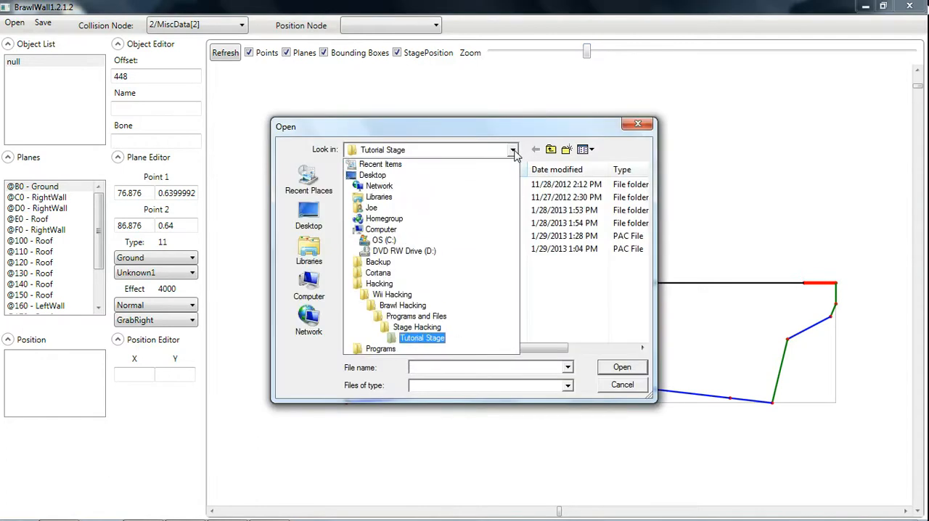
left_click(417, 328)
double_click(392, 224)
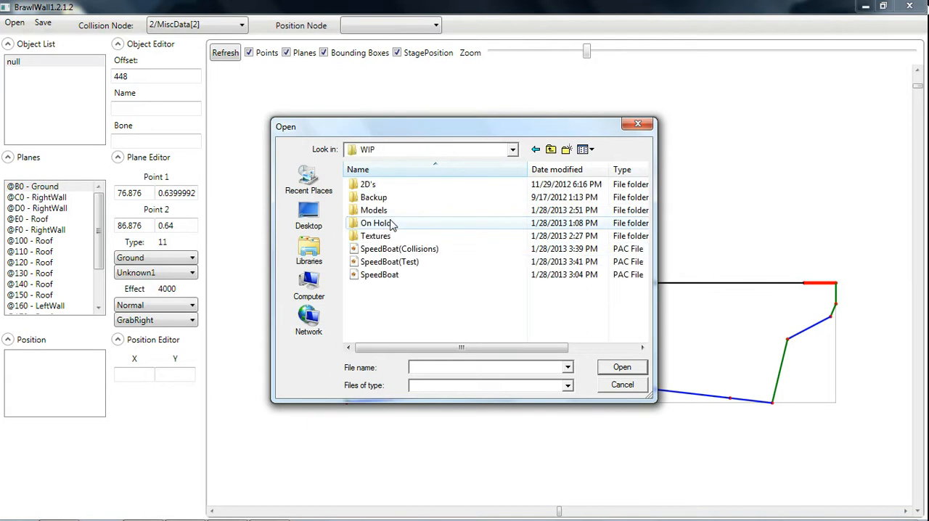
double_click(381, 275)
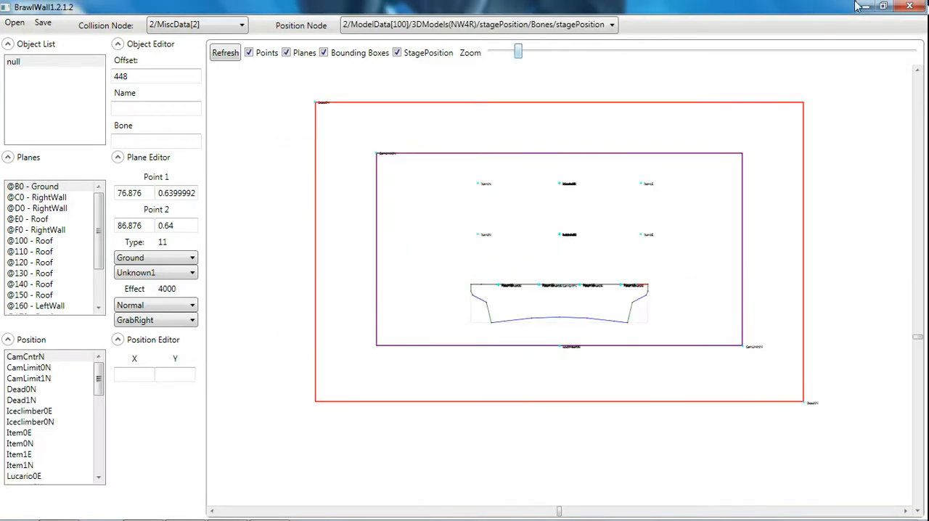
left_click_drag(518, 53, 615, 52)
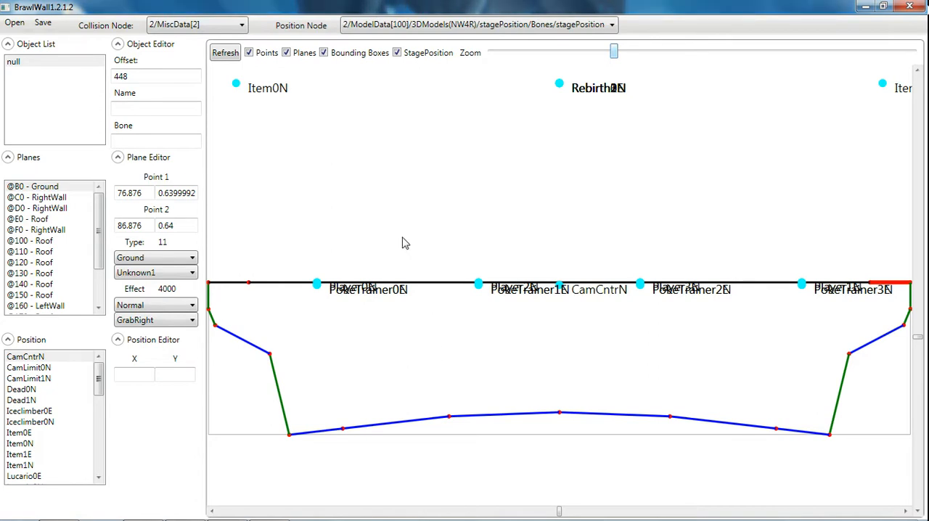
Try the display toggles on the collision view, leaving Points and Bounding Boxes hidden and Planes and StagePosition shown.
left_click(324, 53)
left_click(323, 54)
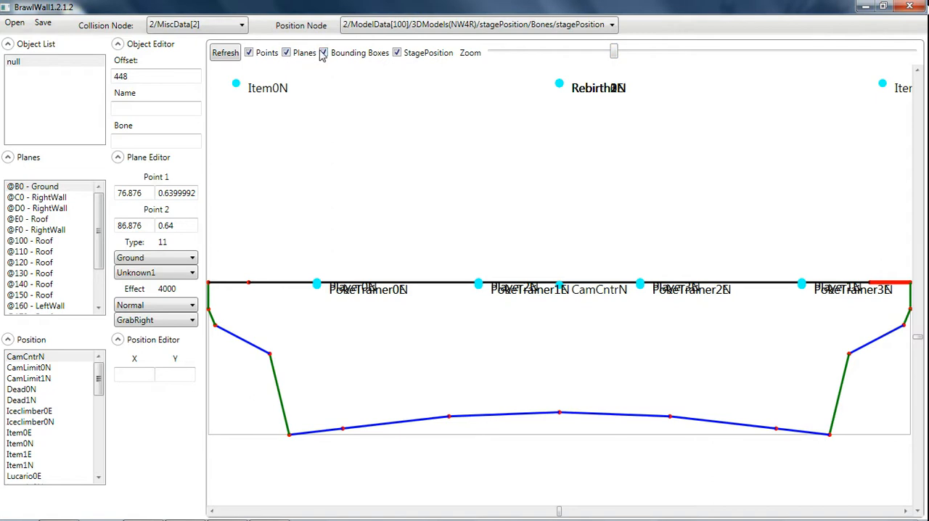
left_click(324, 55)
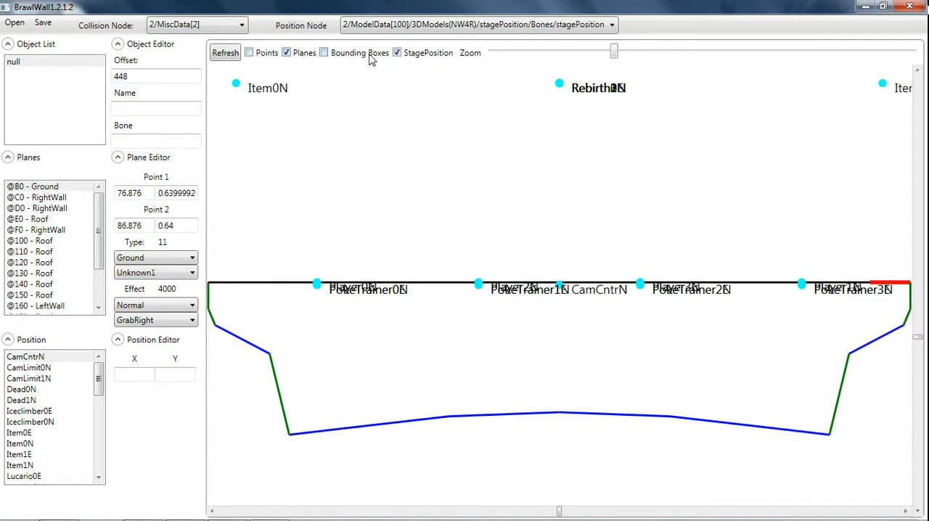
left_click(400, 58)
left_click(398, 57)
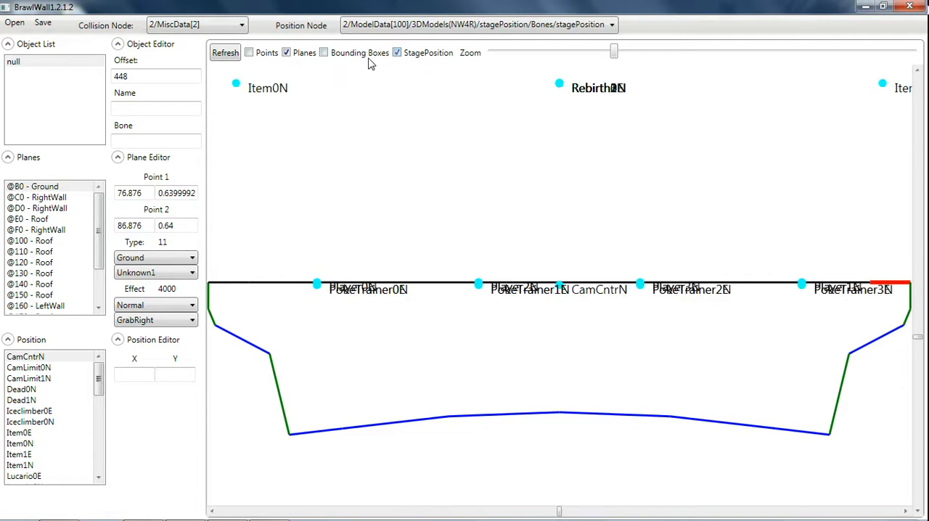
left_click(288, 58)
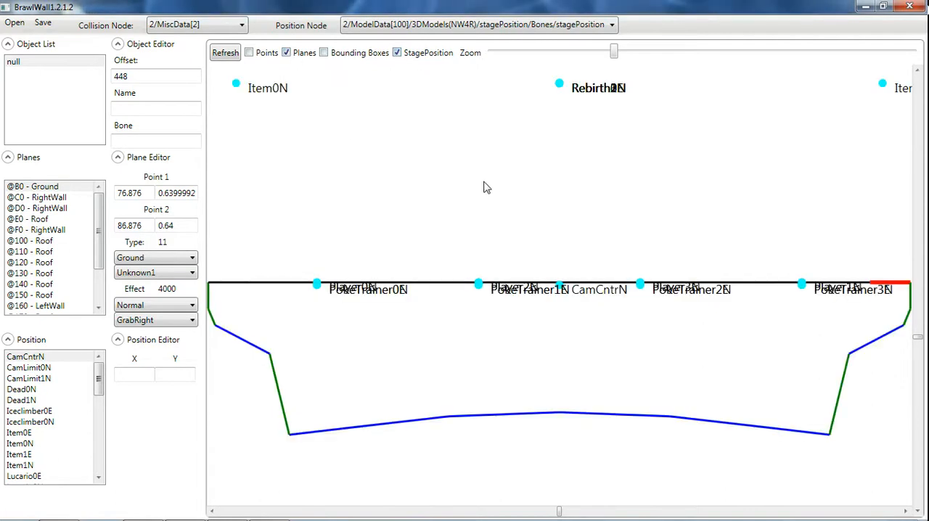
mouse_move(614, 53)
left_mouse_down()
mouse_move(552, 66)
mouse_move(600, 58)
mouse_move(621, 70)
left_mouse_up()
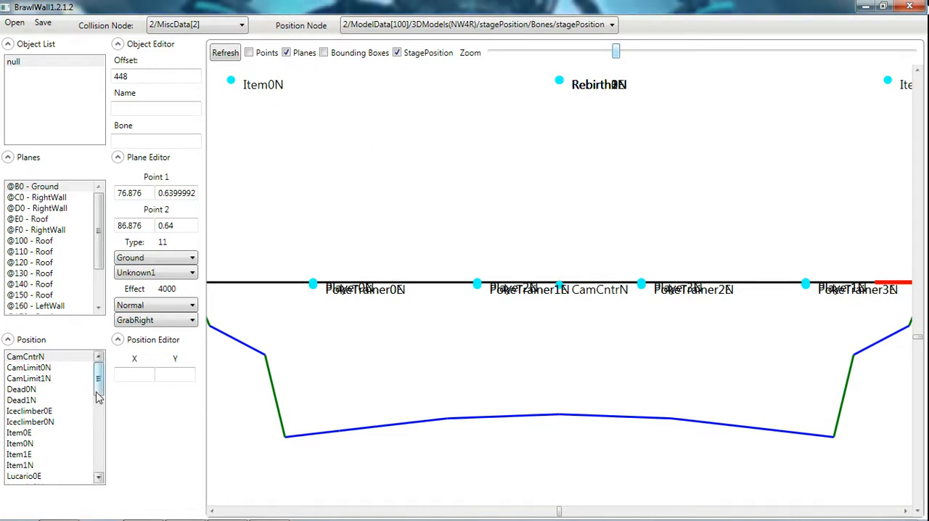
left_click_drag(97, 388, 104, 345)
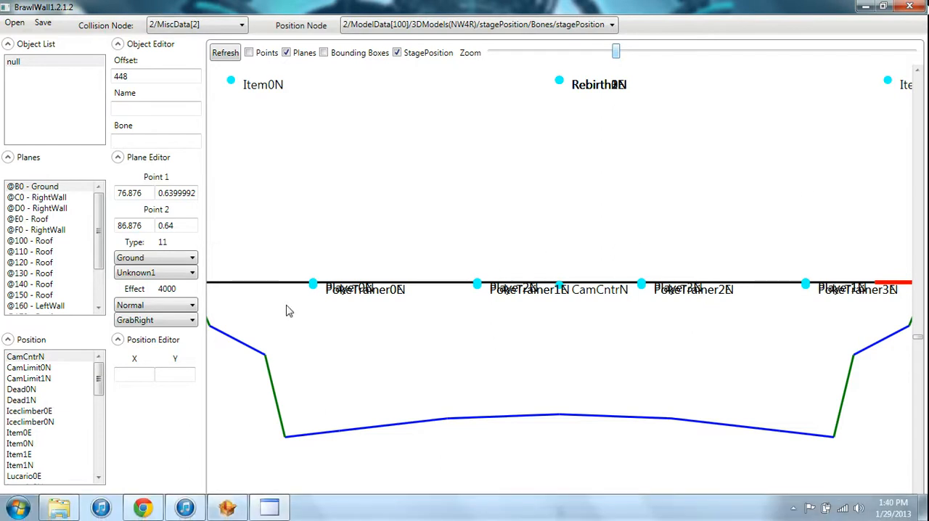
left_click(30, 241)
left_click(47, 222)
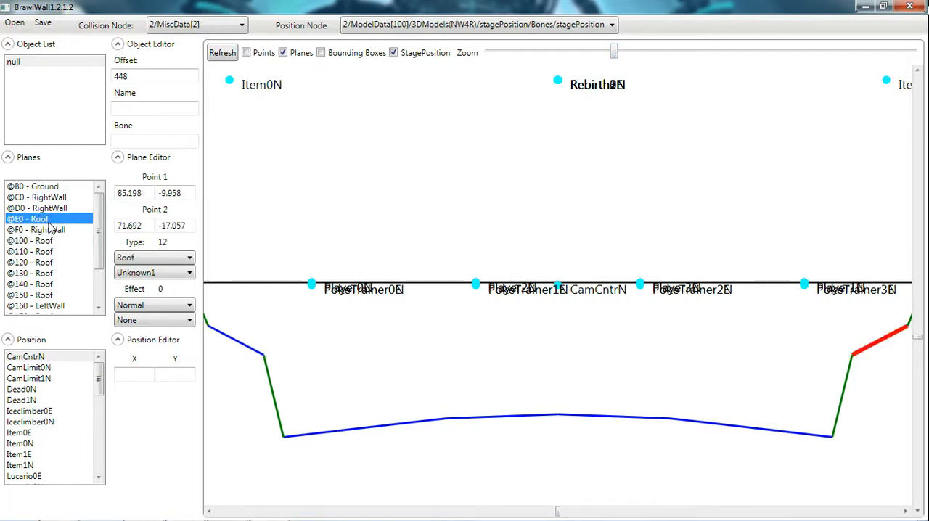
left_click(53, 212)
left_click(48, 198)
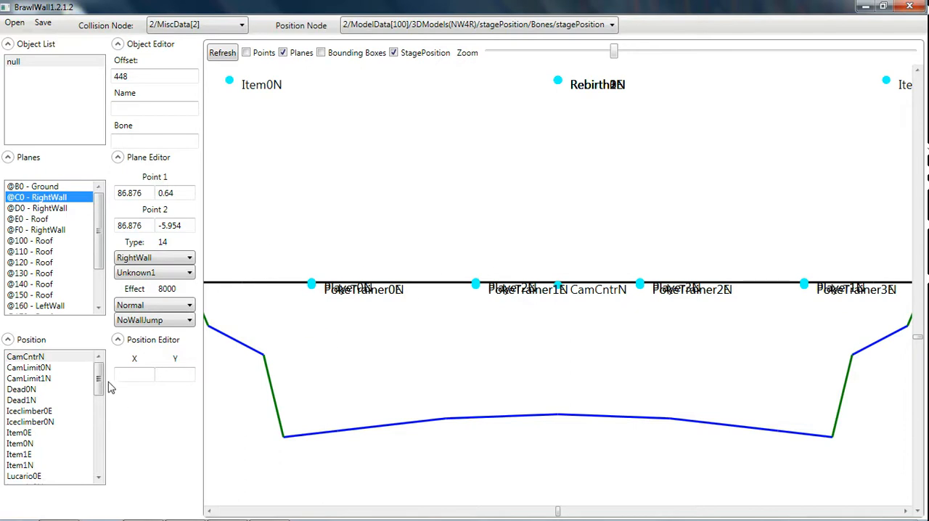
Find the player start positions among the stage positions and compare the coordinates of Player0E and Player0N.
left_click_drag(99, 376, 98, 419)
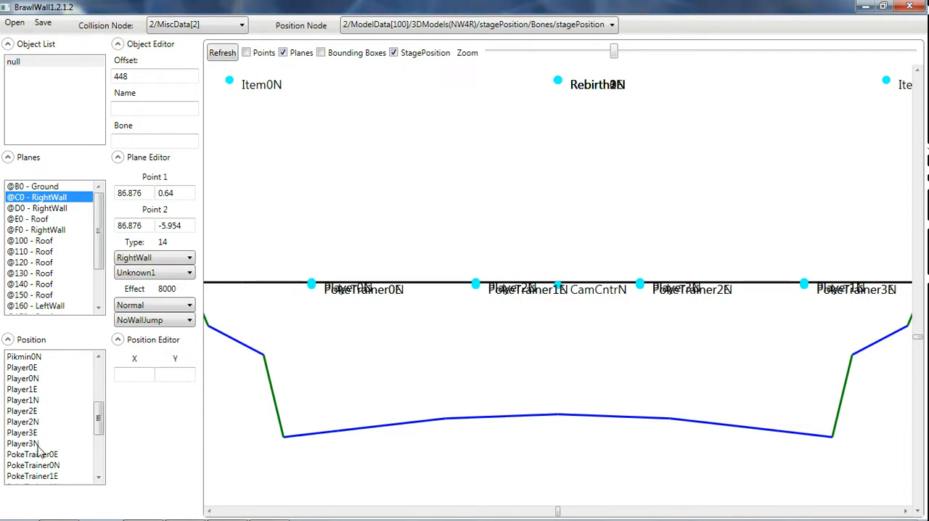
left_click(32, 368)
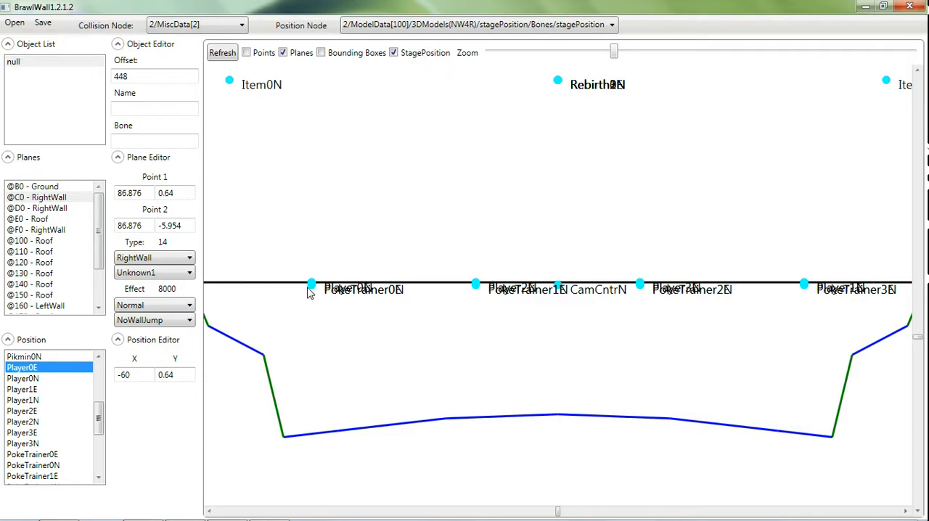
left_click(21, 379)
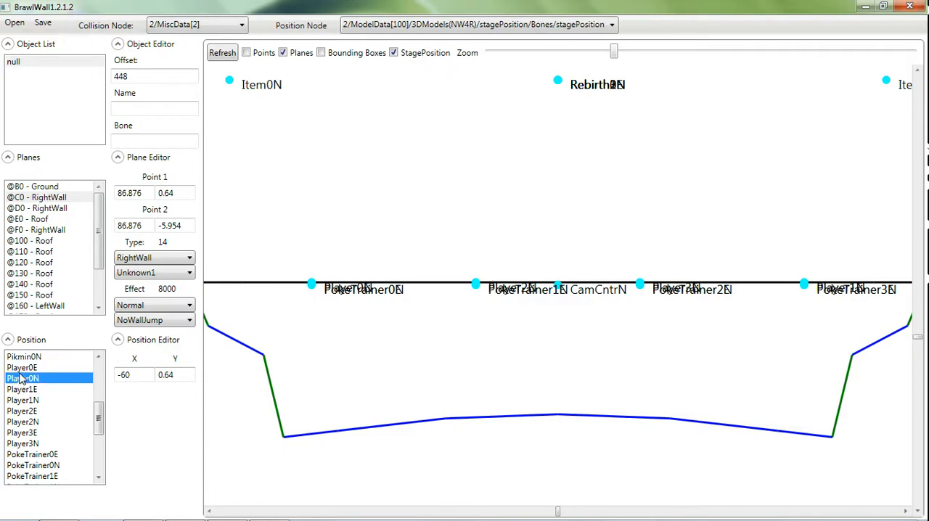
left_click(21, 368)
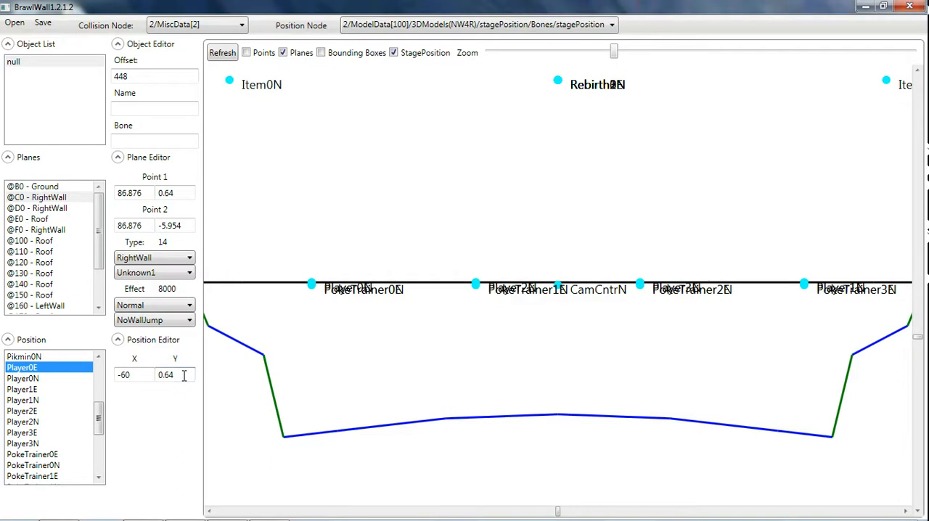
Set the Player0E position's Y coordinate to 10 and try replacing its X value.
left_click_drag(185, 375, 80, 371)
left_click(66, 374)
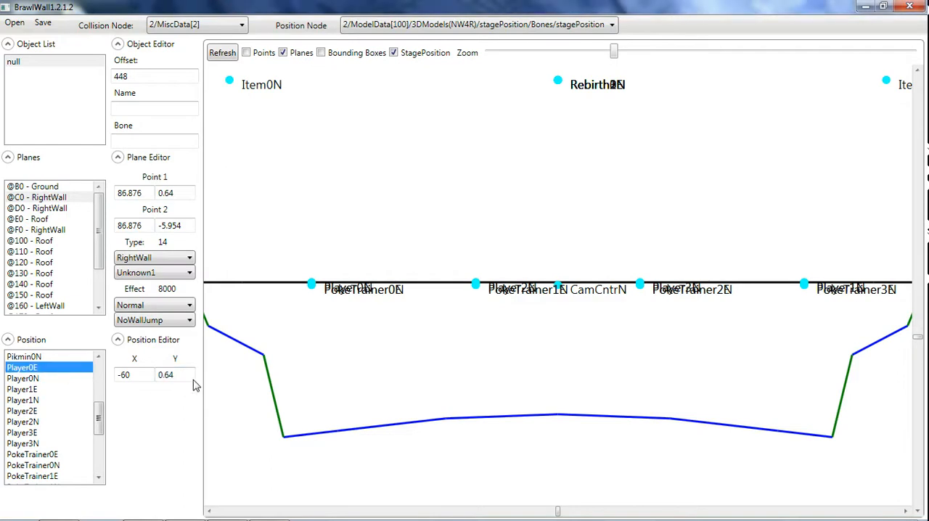
left_click_drag(182, 374, 140, 380)
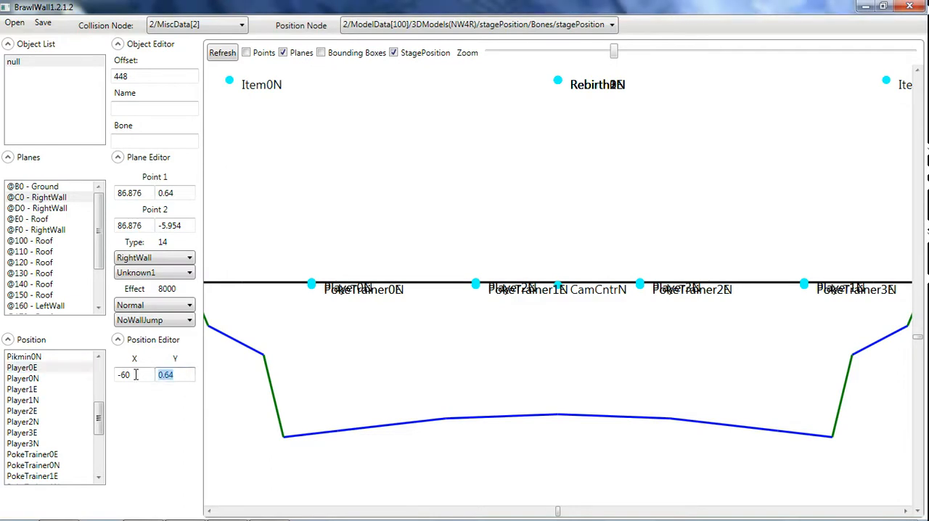
type("10")
double_click(135, 374)
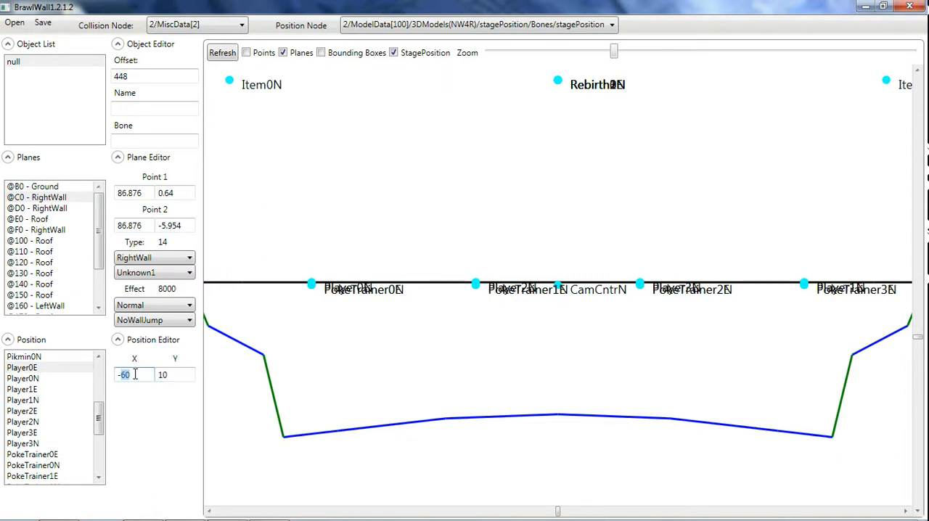
type("-")
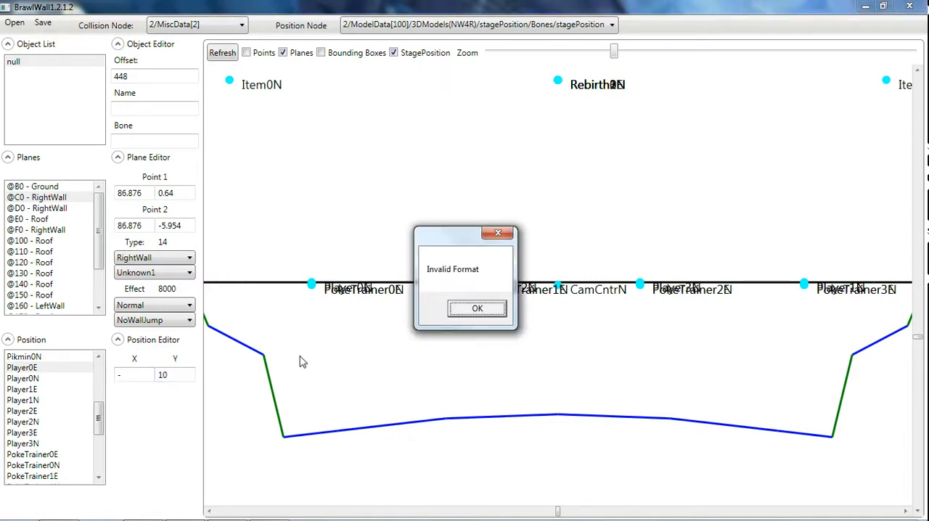
left_click(477, 308)
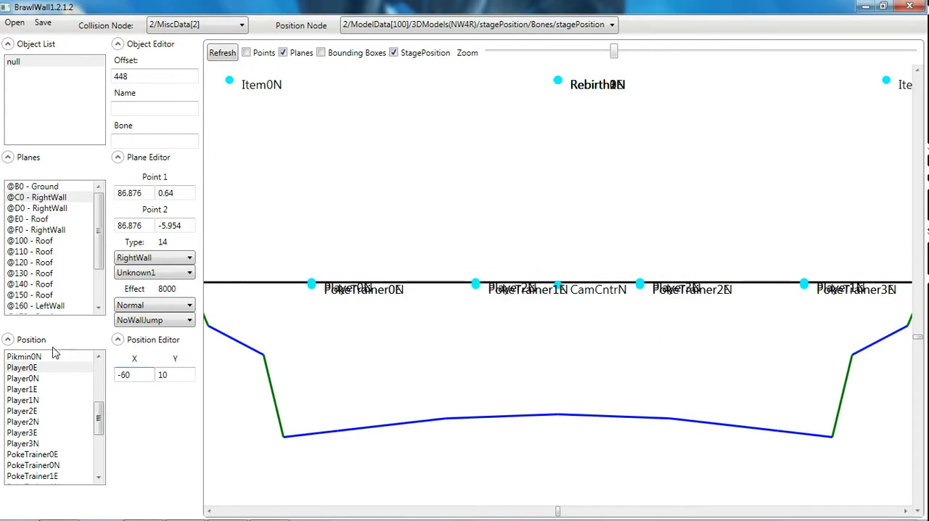
left_click(45, 371)
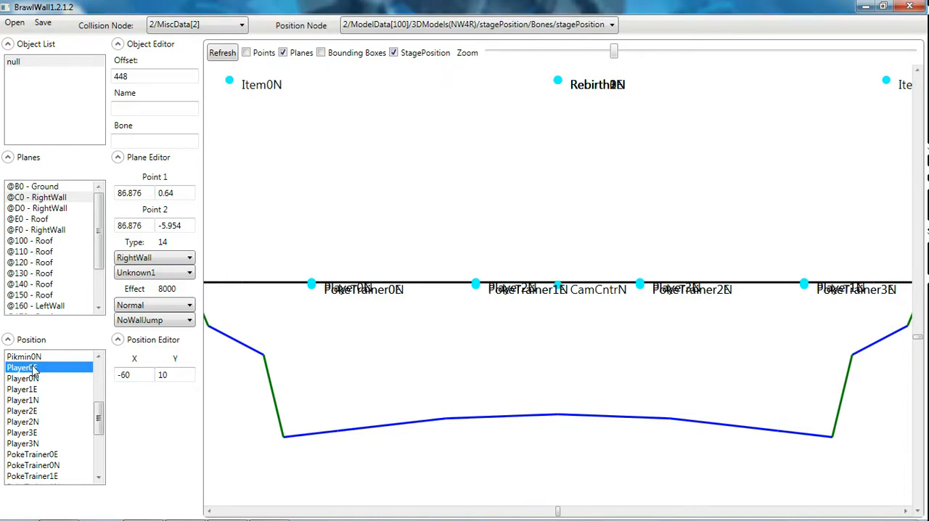
left_click(26, 379)
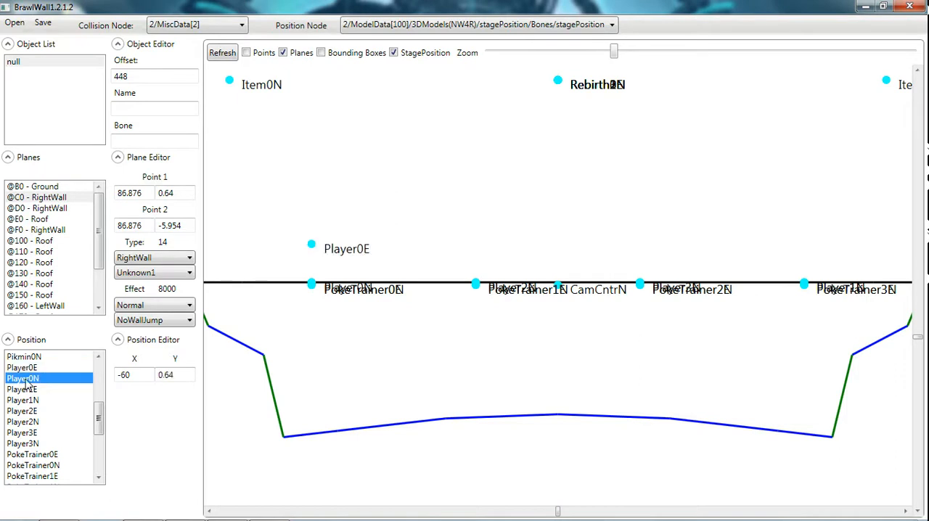
Set the Player0E position's Y coordinate to 32.
left_click(25, 369)
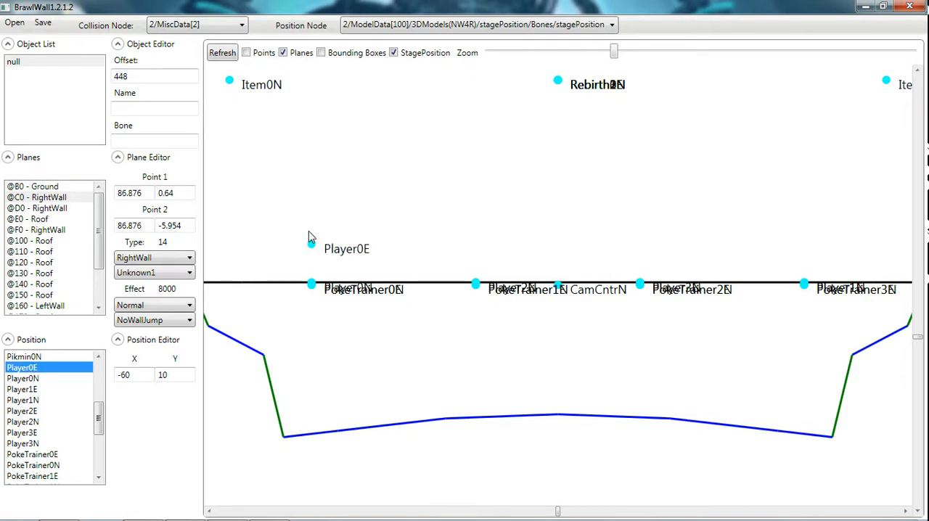
double_click(165, 374)
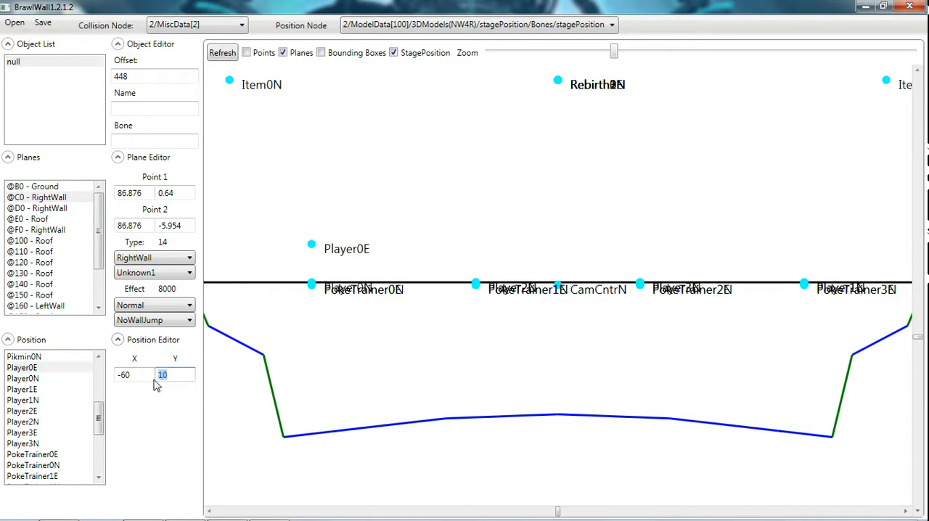
type("32")
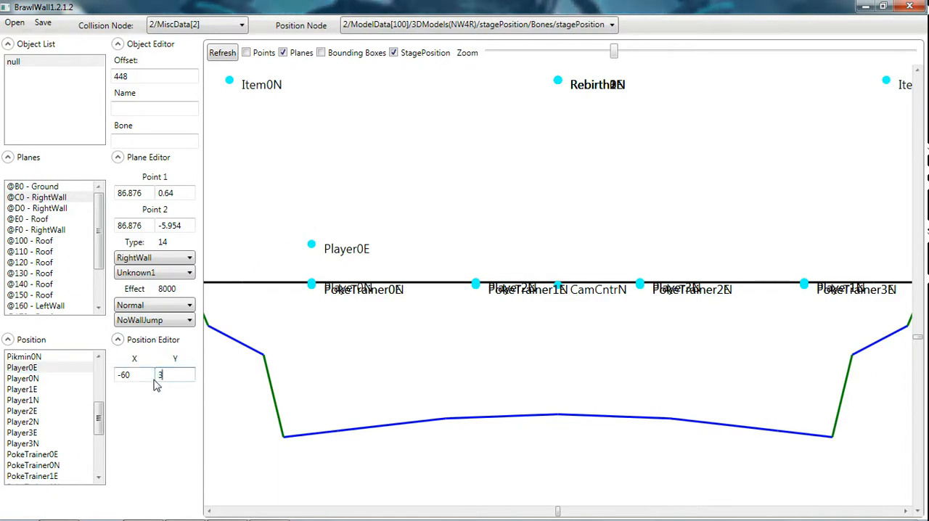
left_click(73, 368)
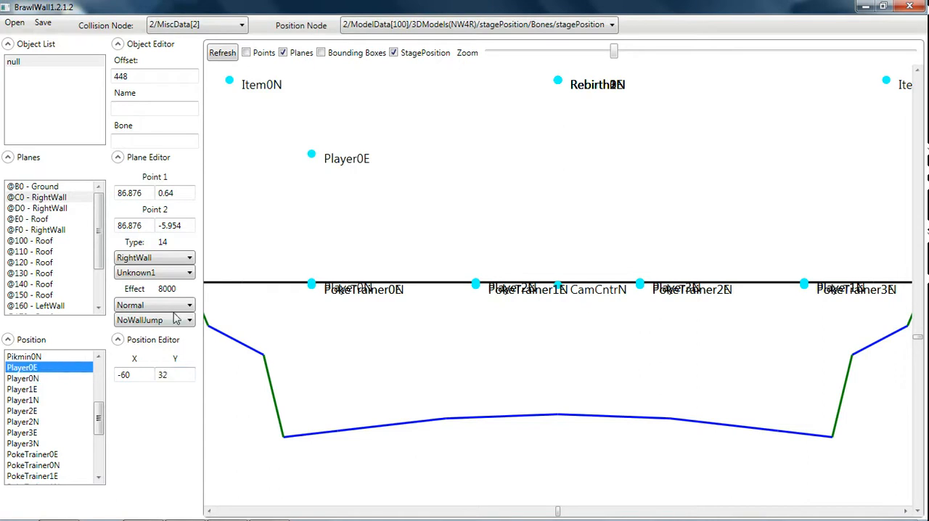
Go through the Player0 to Player3 start positions, comparing the coordinates of the Player0E and Player0N entries.
left_click(65, 381)
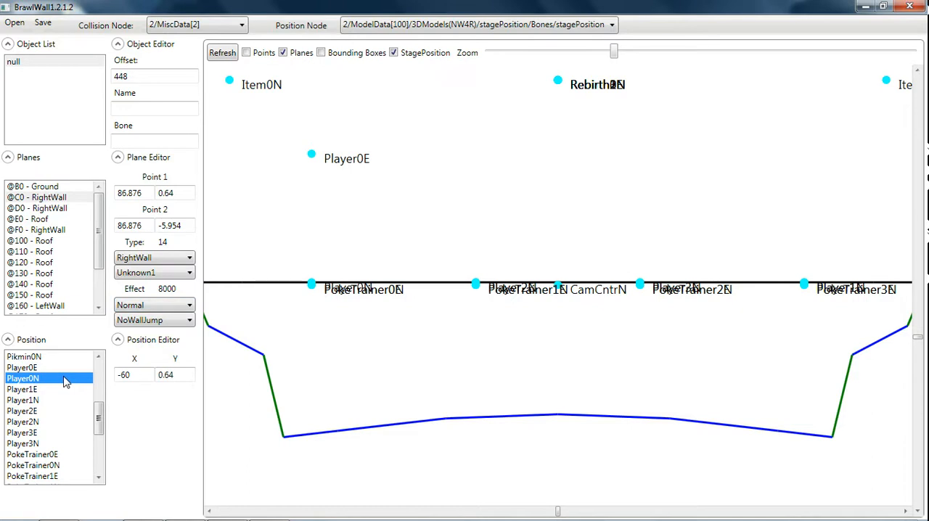
left_click(63, 369)
left_click(60, 380)
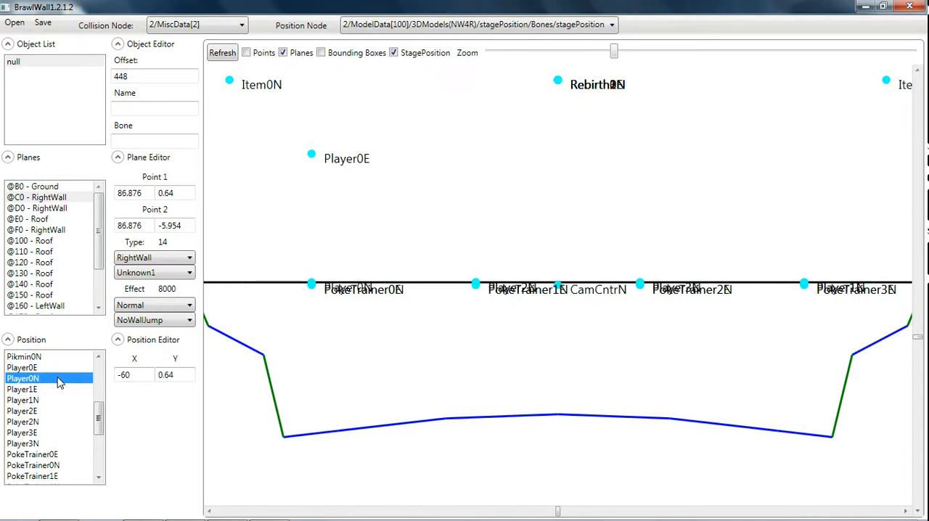
left_click(56, 389)
left_click(54, 400)
left_click(51, 411)
left_click(50, 435)
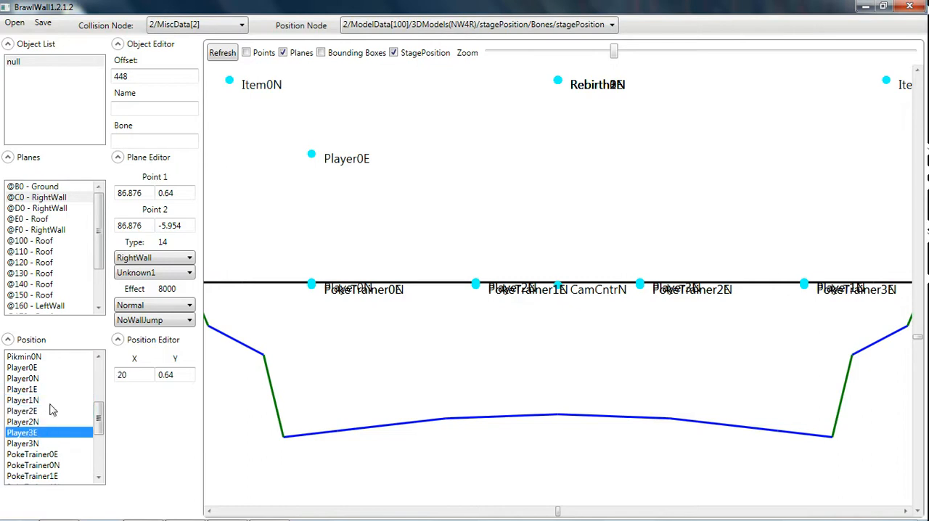
left_click(42, 369)
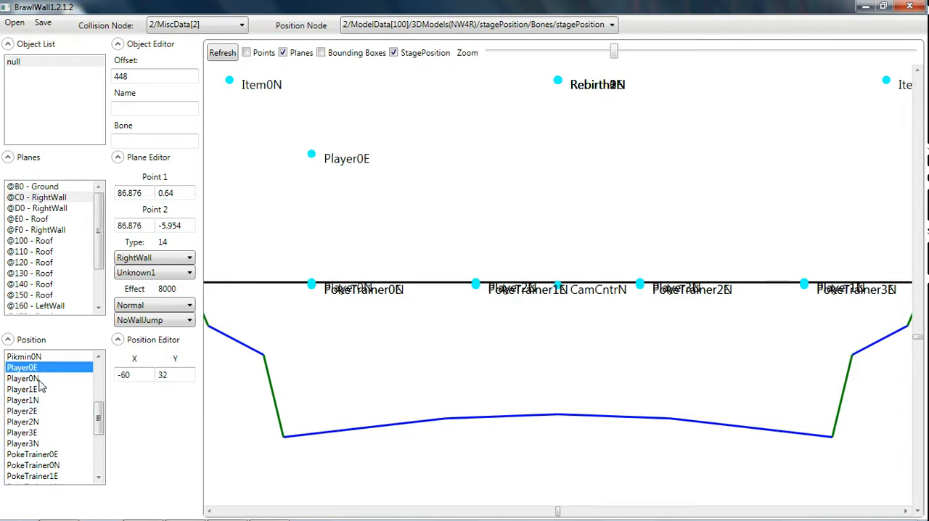
left_click(41, 380)
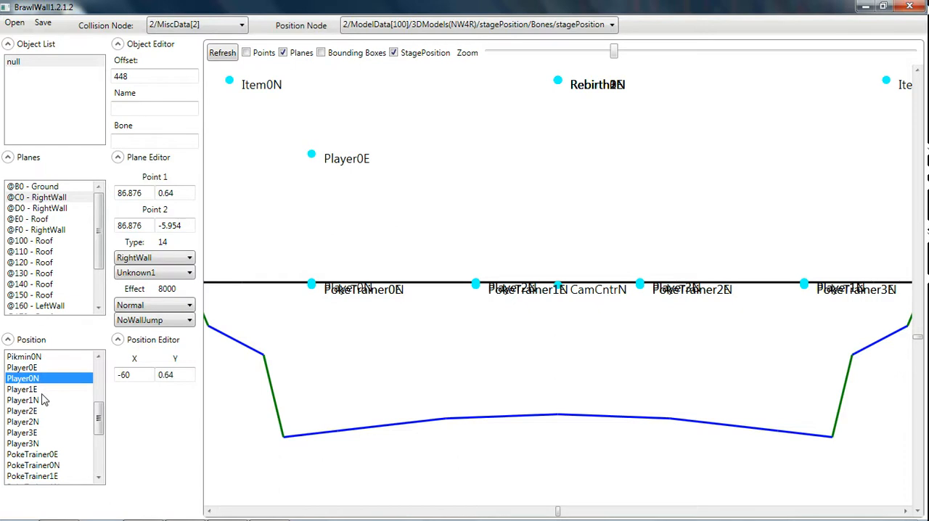
key("Up")
key("Down")
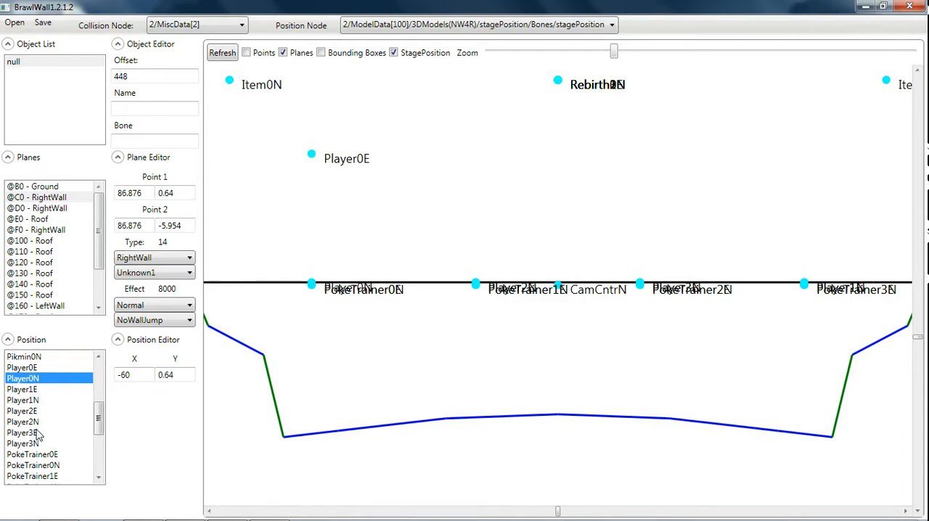
left_click(42, 391)
left_click(41, 379)
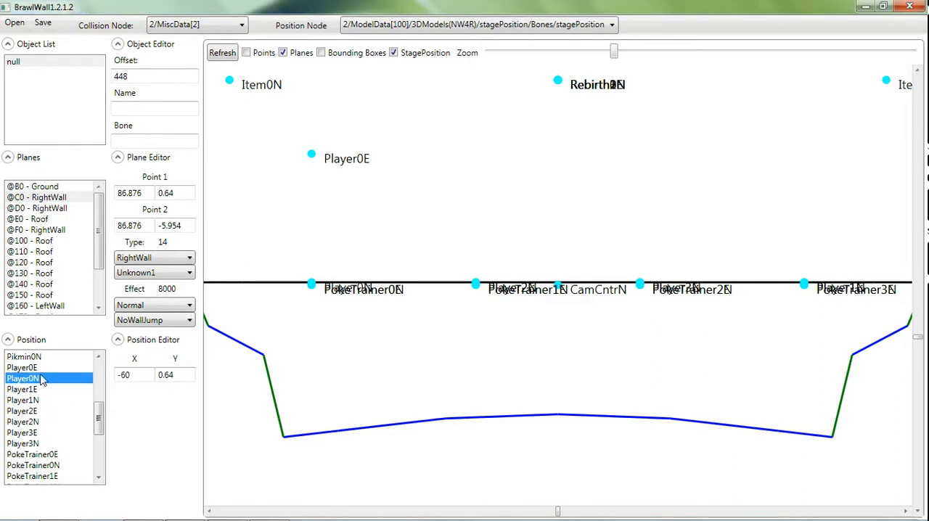
left_click(41, 368)
Set the Player0N position's Y coordinate to 32 to match Player0E.
left_click(40, 379)
left_click_drag(177, 378, 155, 379)
type("32")
left_click(78, 380)
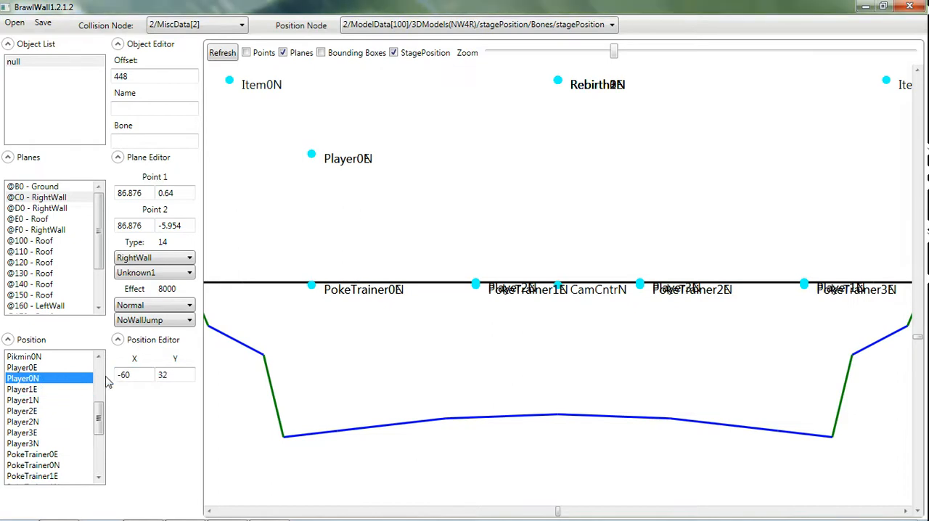
Compare the coordinates of the Player0E and Player0N positions.
left_click(44, 368)
left_click(44, 379)
left_click(43, 371)
left_click(44, 381)
left_click(43, 369)
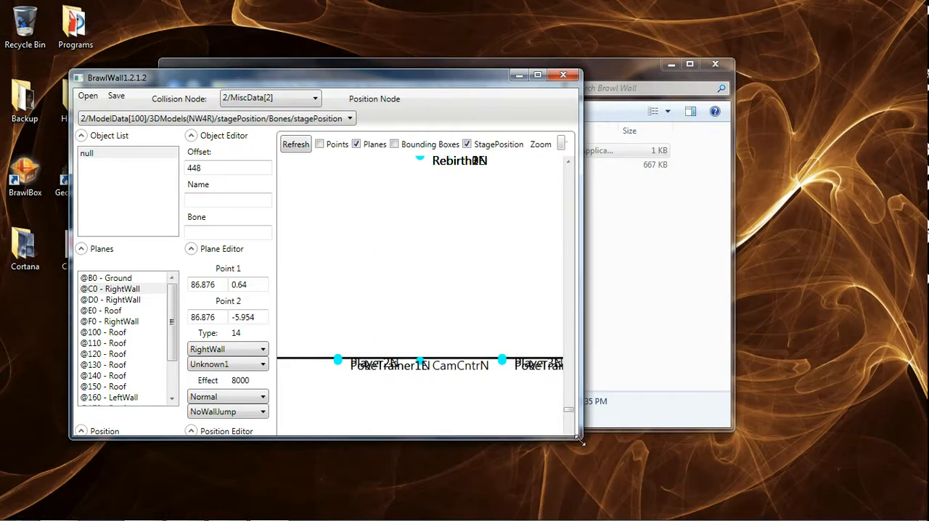
Make the BrawlWall window taller so the position list shows, and move it and the Brawl Wall folder window apart.
left_click_drag(580, 440, 583, 442)
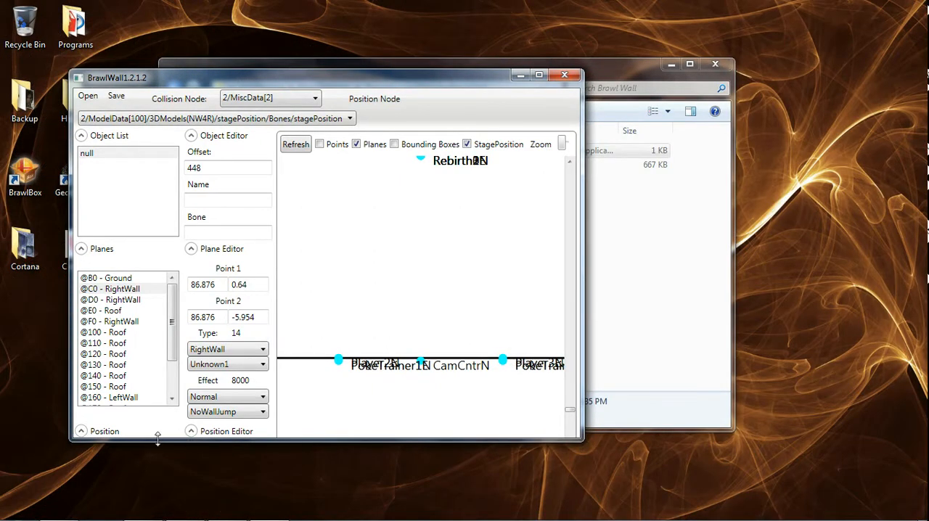
left_click_drag(158, 438, 148, 511)
left_click_drag(445, 84, 393, 25)
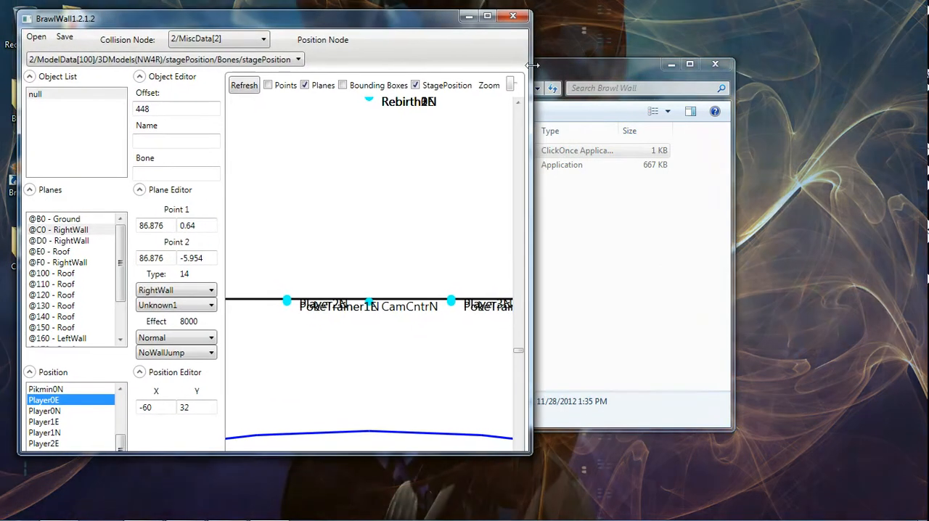
left_click_drag(565, 67, 738, 59)
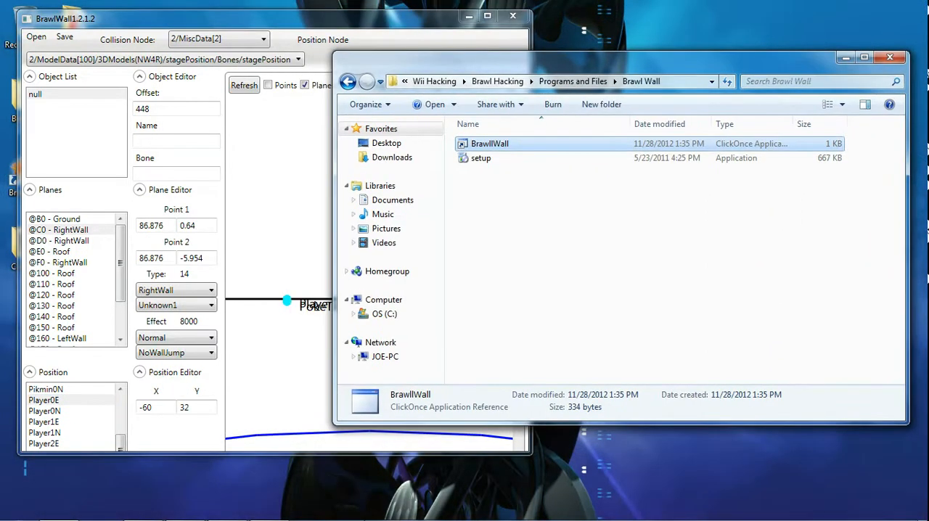
Switch to BrawlBox, minimize the Brawl Wall folder window, and place BrawlBox beside the BrawlWall window.
left_click(228, 508)
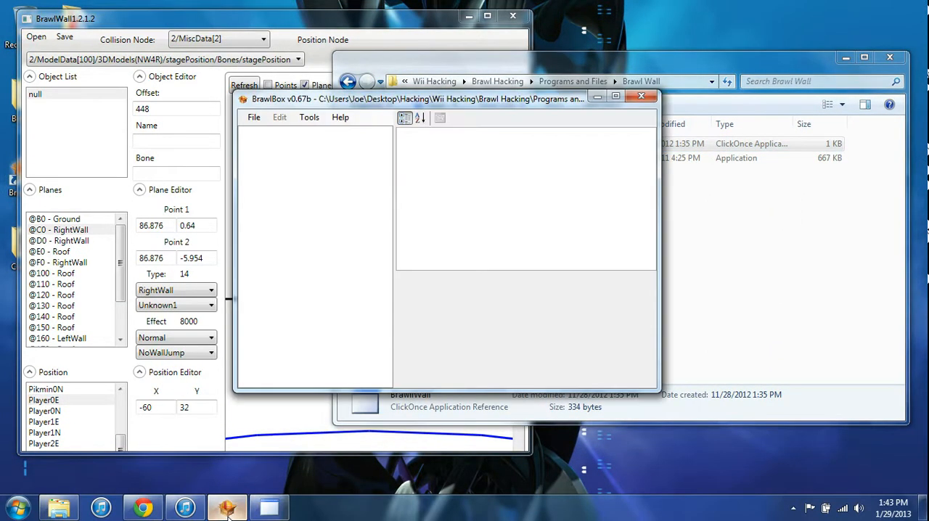
left_click(854, 60)
left_click_drag(496, 105, 753, 77)
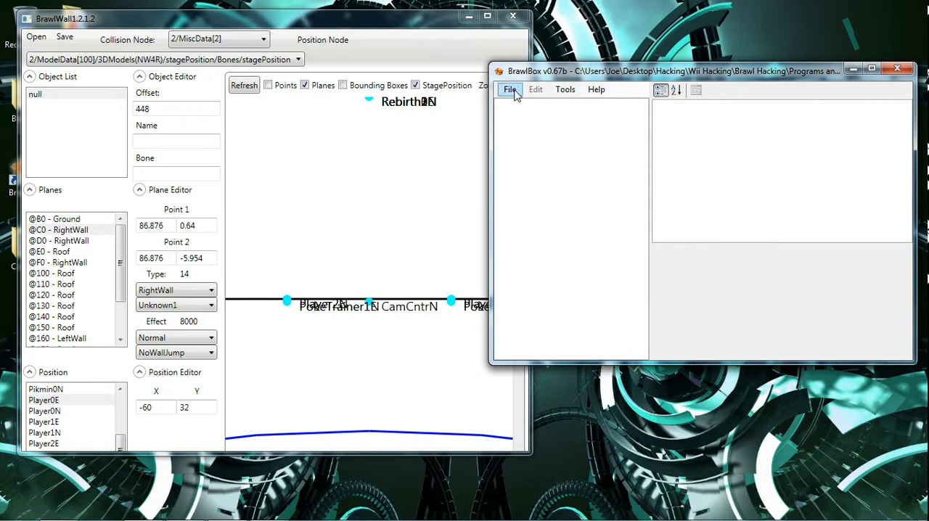
Open the Collision Example PAC file in BrawlBox.
left_click(511, 92)
left_click(522, 119)
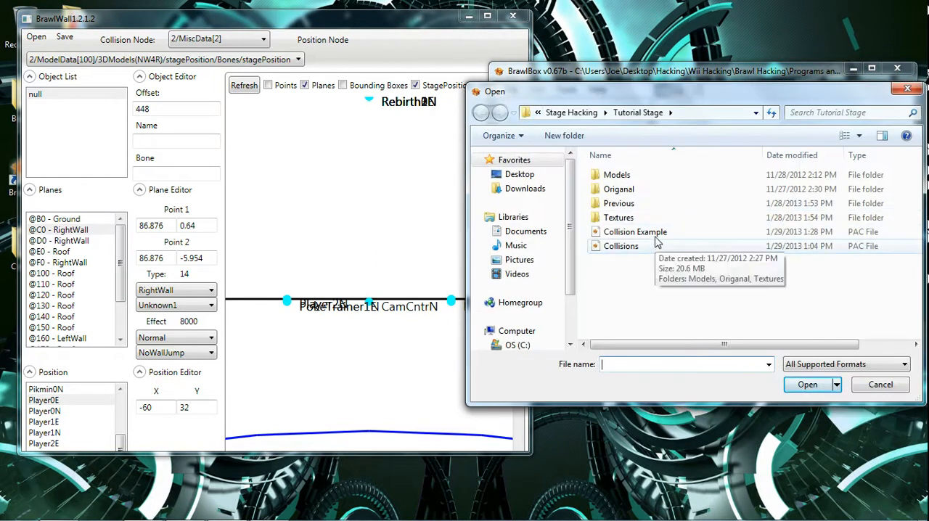
double_click(656, 236)
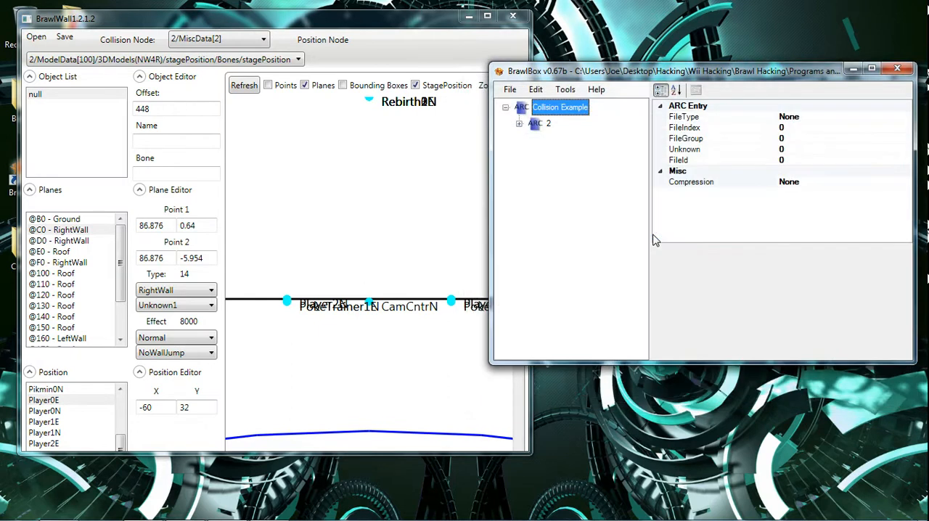
Expand ModelData[100] down to the stagePosition model's Bones and list the stagePosition child bones as far as the Player entries.
left_click(519, 124)
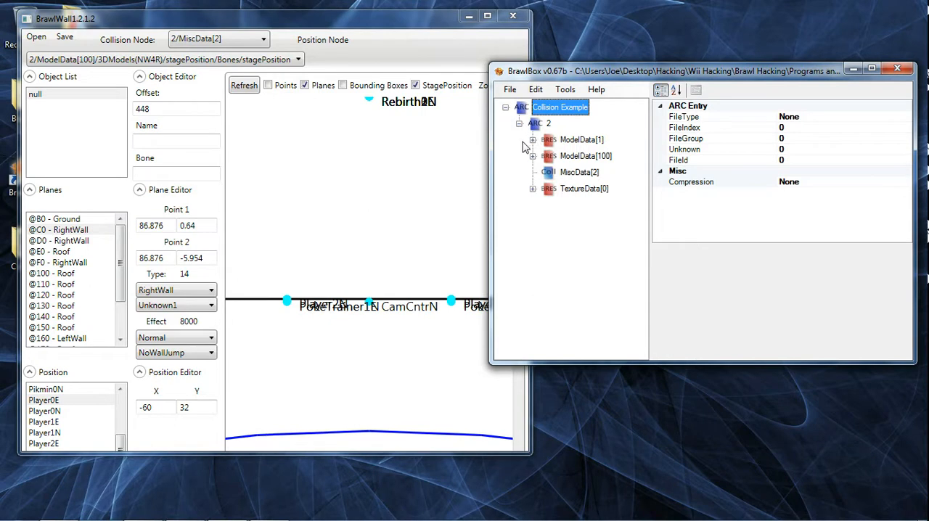
left_click(532, 156)
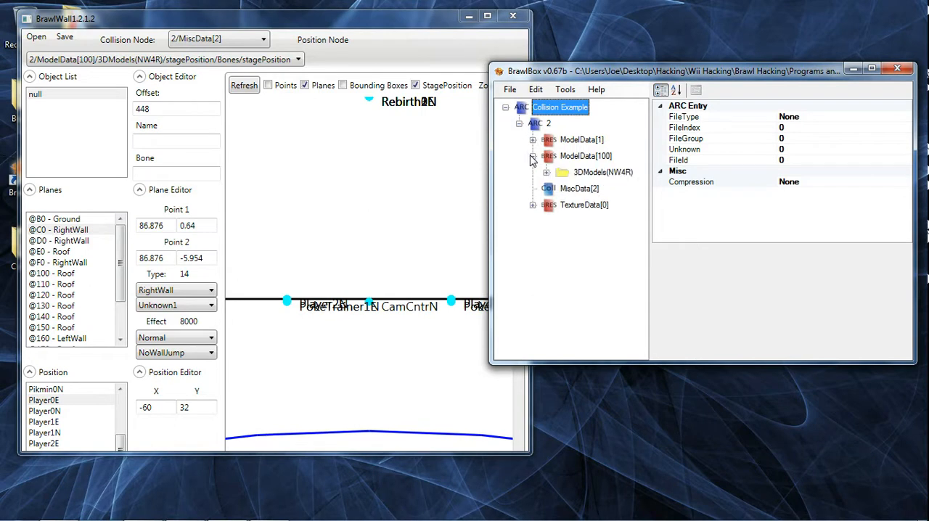
left_click(547, 173)
left_click(560, 190)
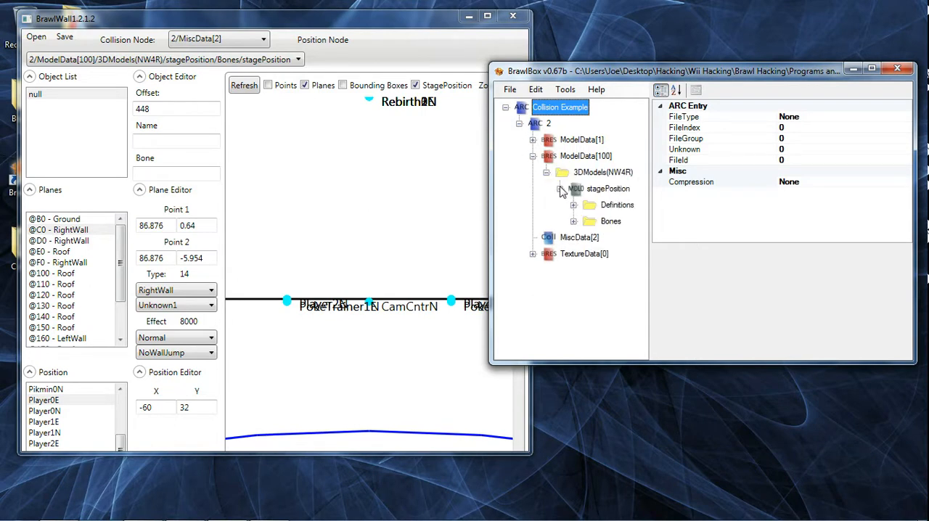
left_click(574, 221)
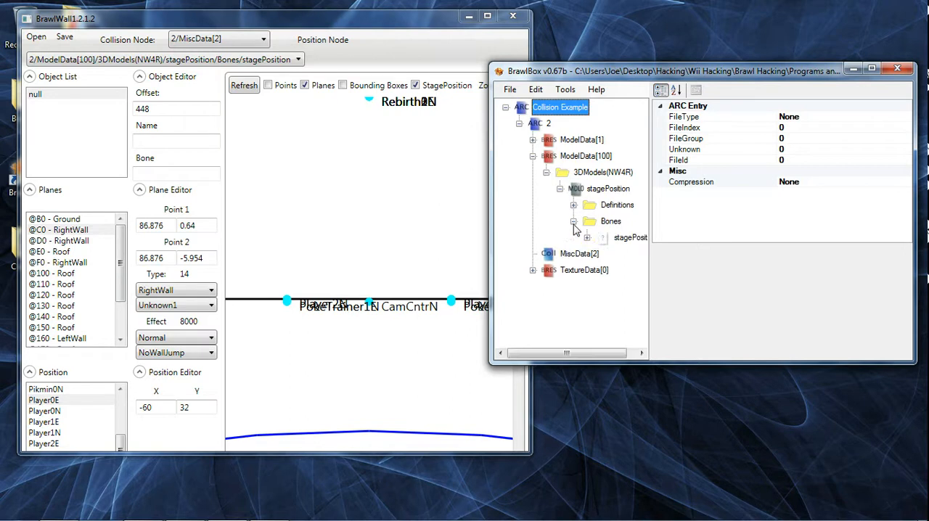
left_click(587, 237)
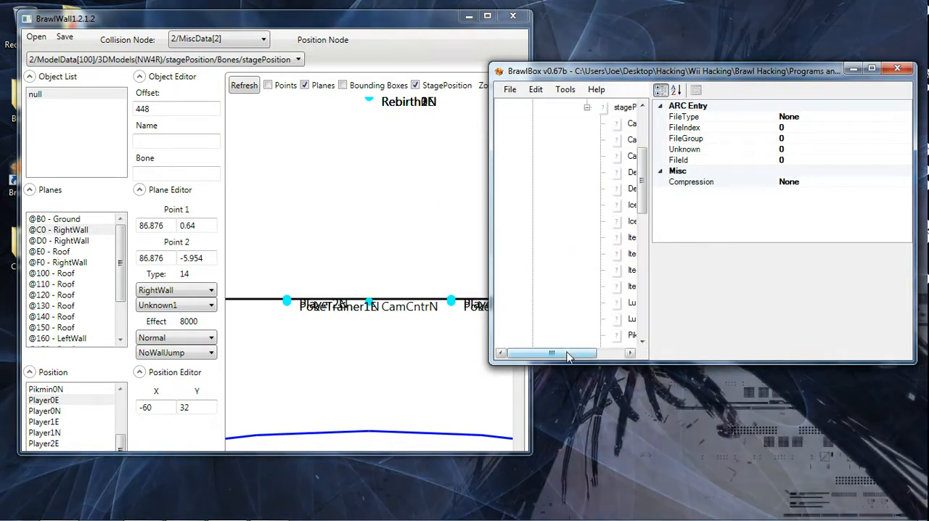
left_click_drag(569, 356, 595, 354)
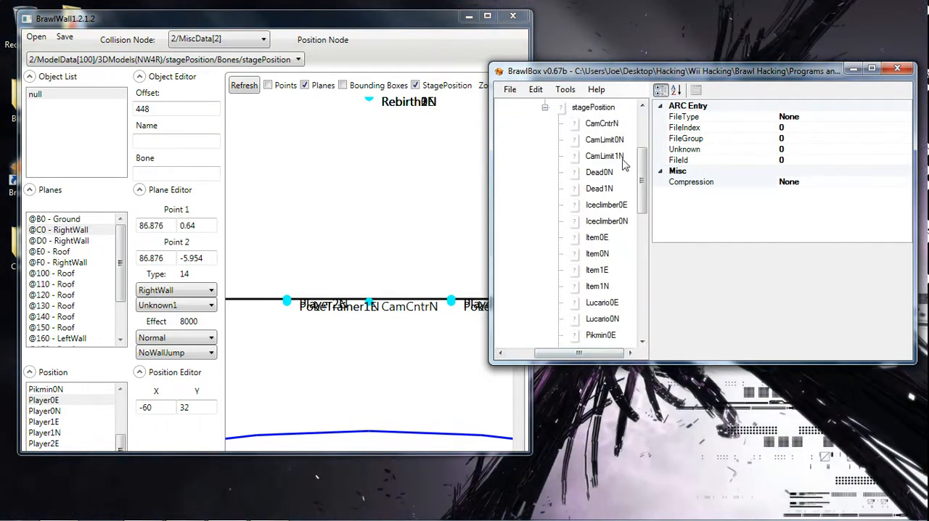
left_click_drag(643, 174, 642, 204)
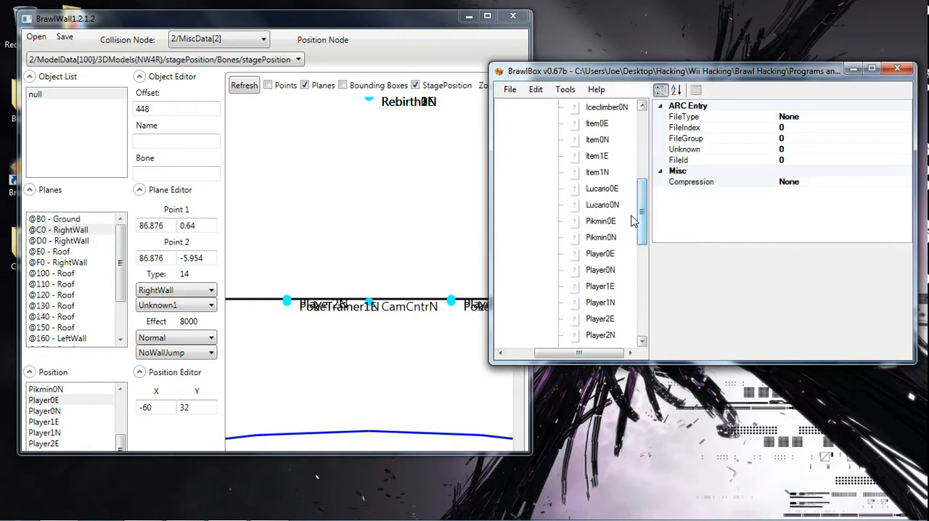
Look through the Pikmin0 and Player0 bones' properties and select the Player0E bone.
left_click(610, 222)
left_click(604, 242)
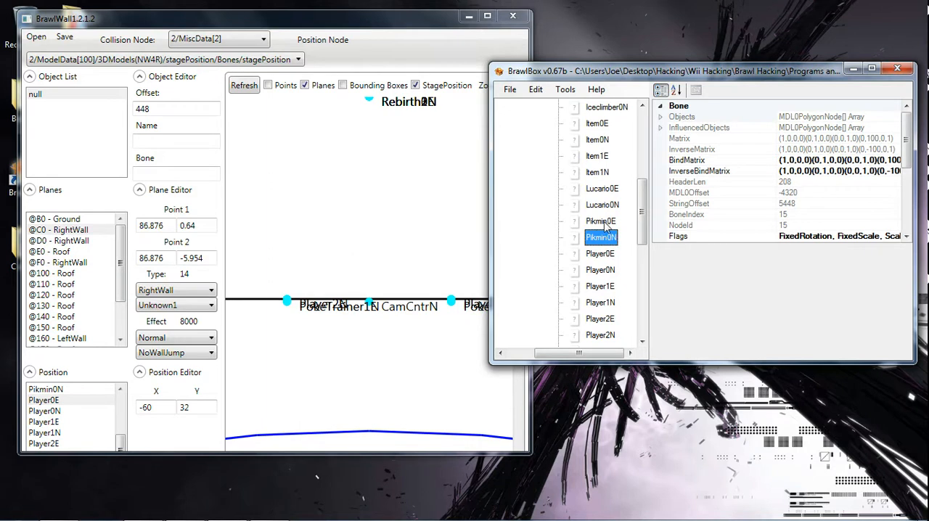
left_click(605, 255)
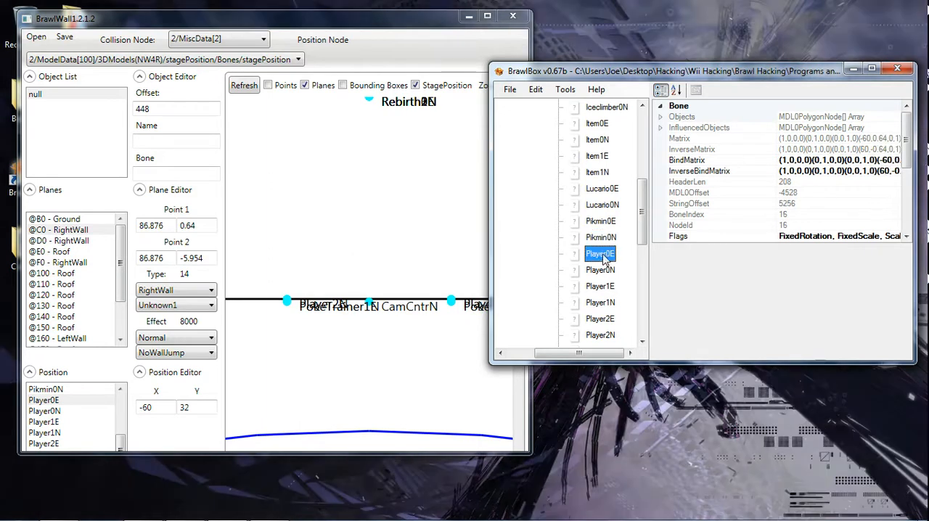
left_click(603, 269)
left_click(600, 255)
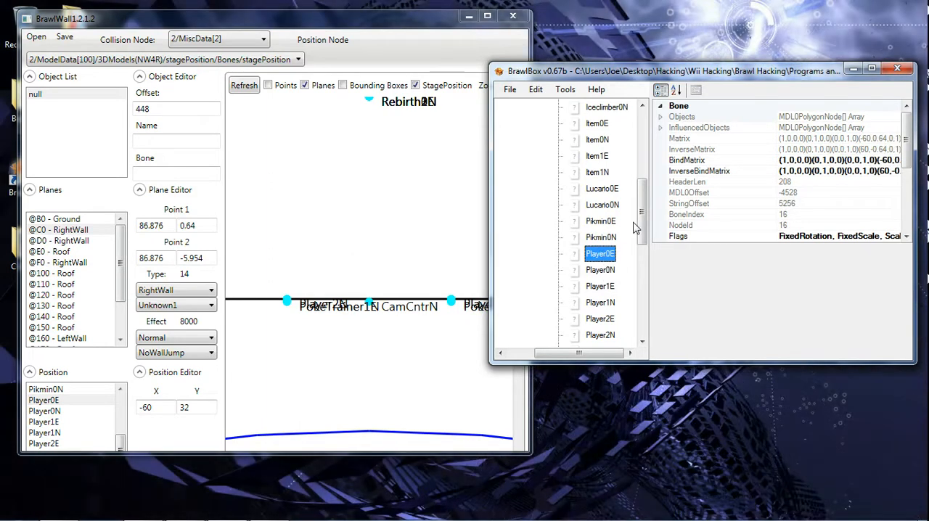
left_click_drag(641, 221, 641, 229)
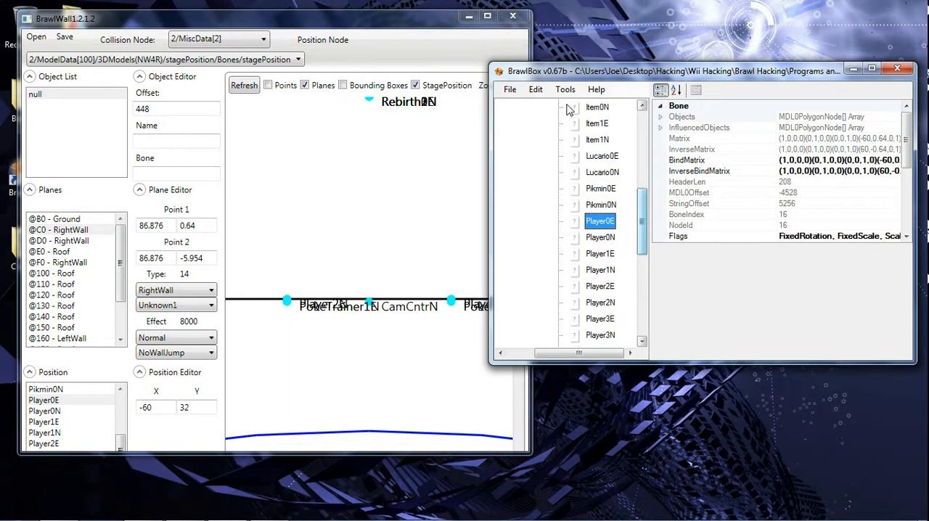
Select Player0E in BrawlWall for reference and bring the Player0E bone's Translation property into view in BrawlBox.
left_click(75, 402)
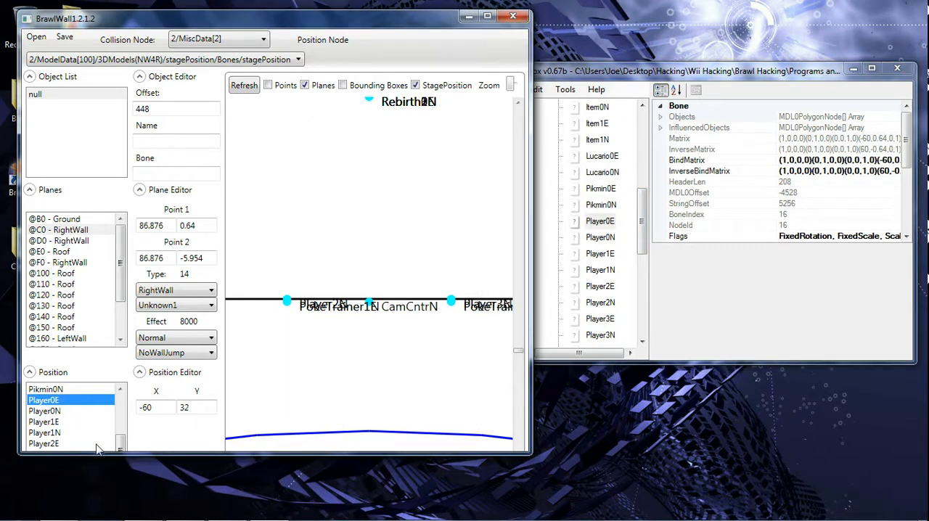
left_click(701, 79)
left_click_drag(701, 80, 667, 88)
left_click_drag(872, 127, 868, 171)
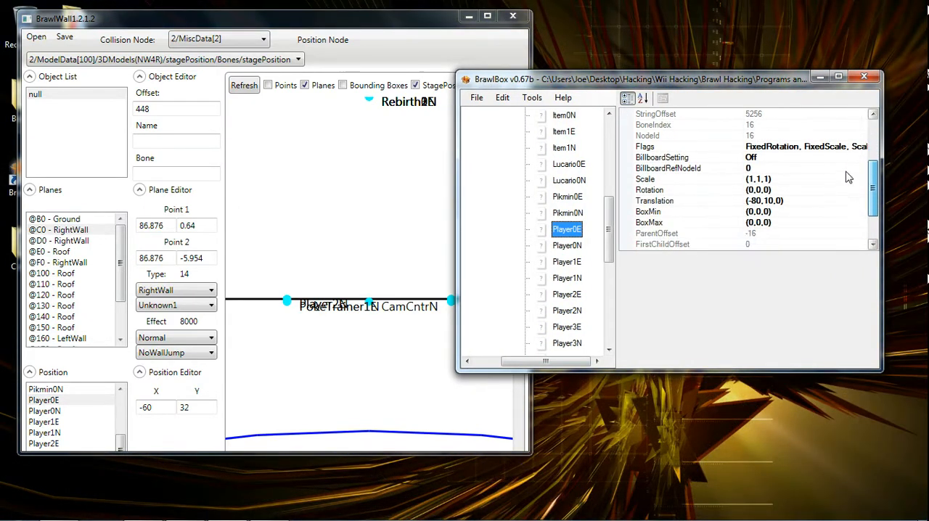
Set the Player0E bone's Translation to (-60,32,0), matching its X and Y coordinates in BrawlWall.
left_click(705, 204)
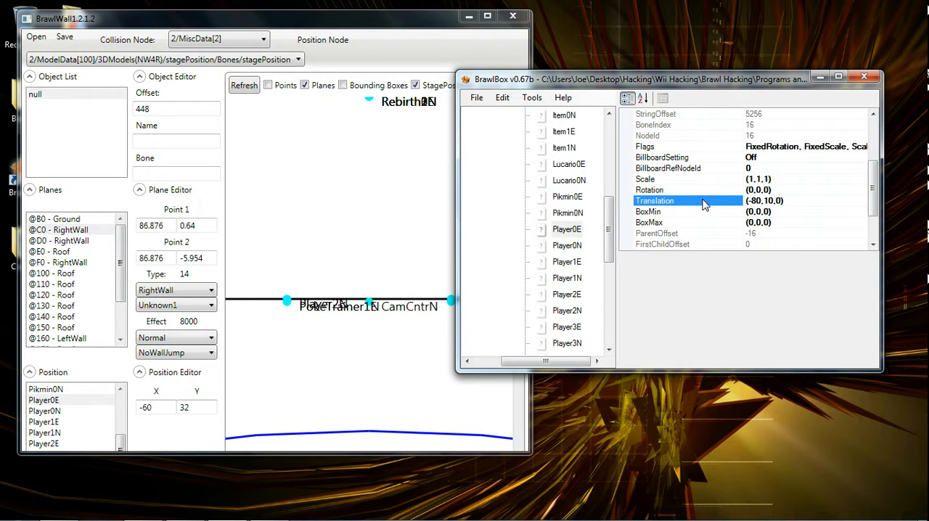
left_click(776, 200)
left_click(806, 204)
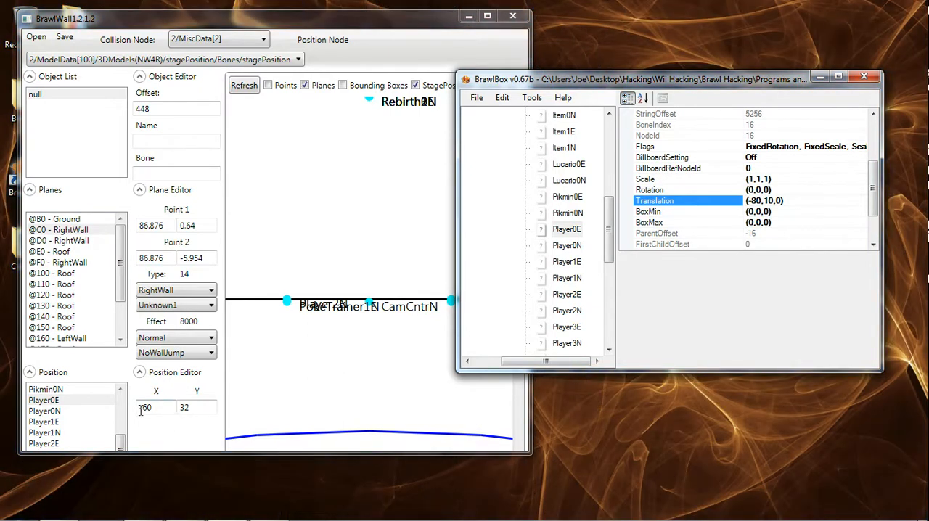
key("BackSpace")
key("BackSpace")
type("60")
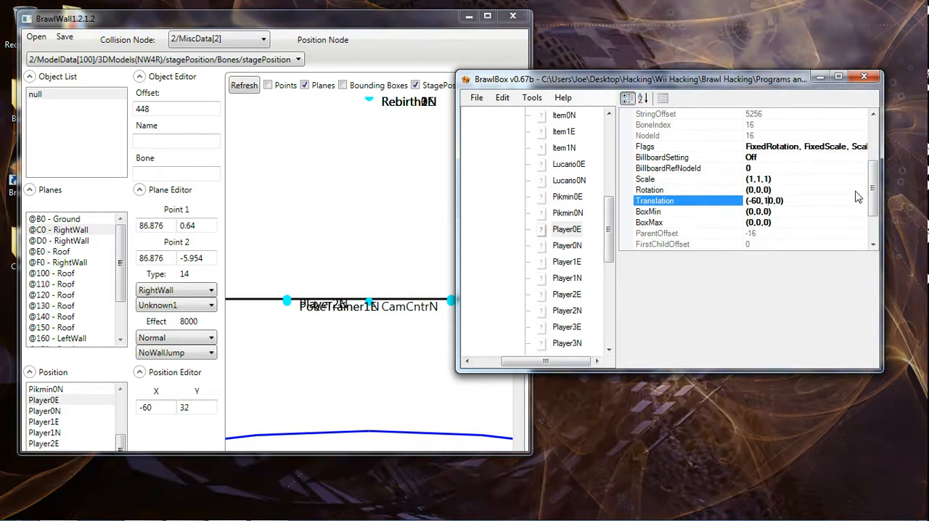
key("BackSpace")
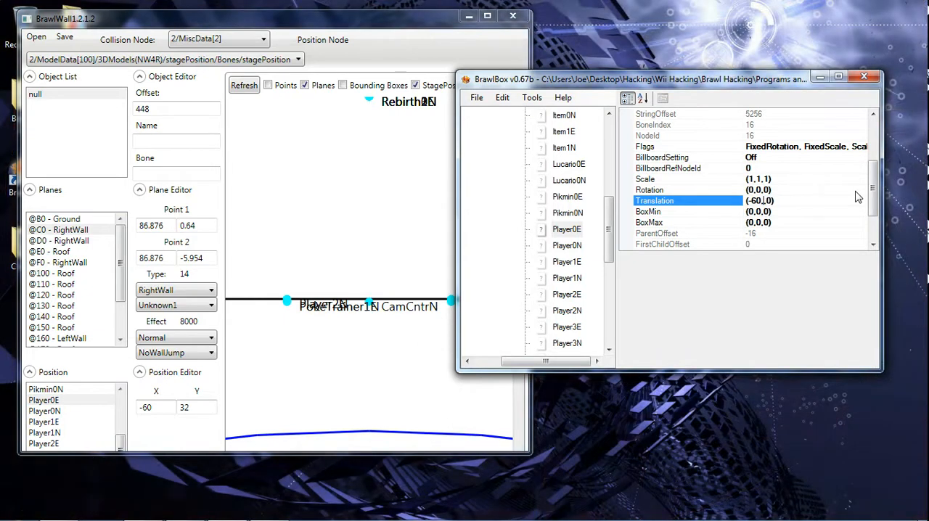
type("32,")
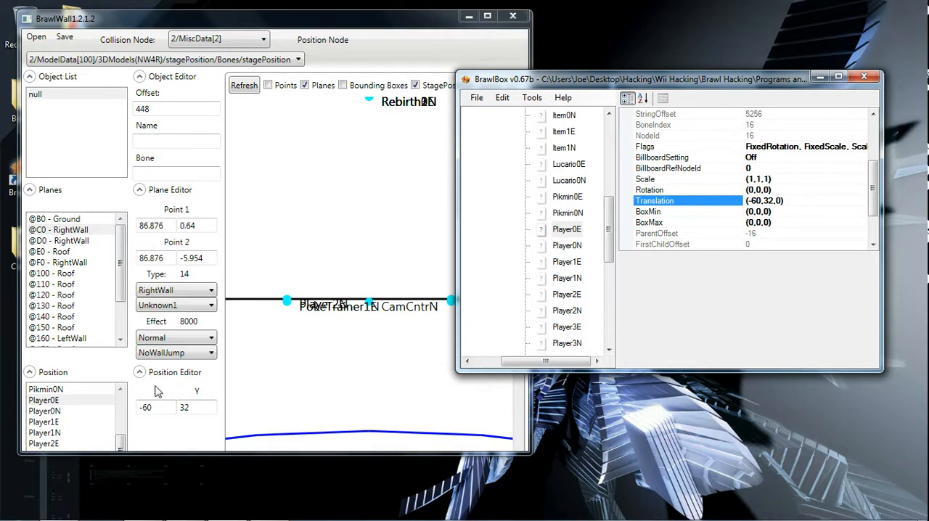
Check the Player0E and Pikmin0N position coordinates in BrawlWall, and close BrawlWall.
left_click(86, 420)
left_click(82, 404)
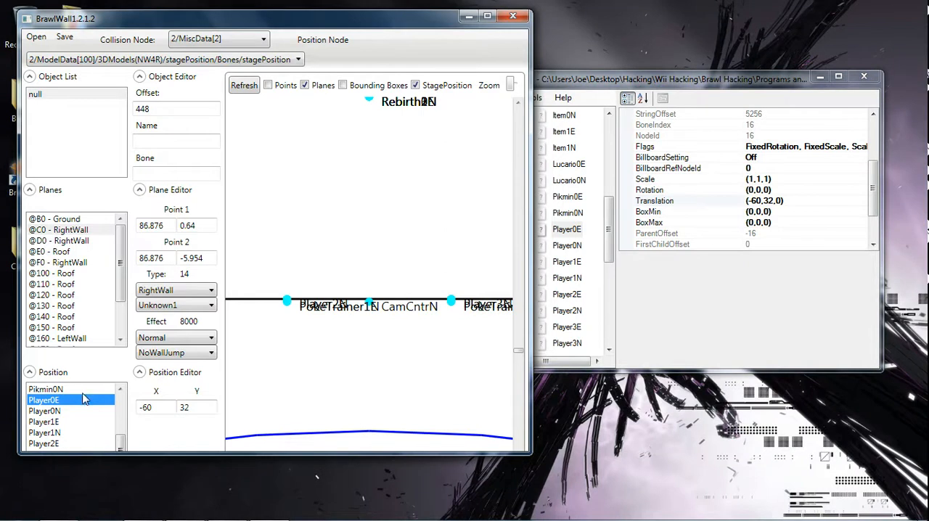
left_click(82, 391)
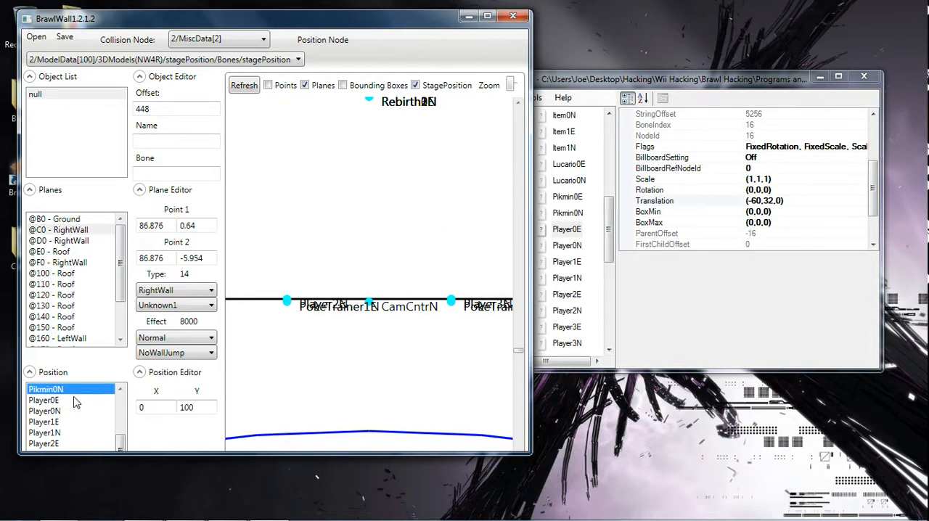
left_click(513, 15)
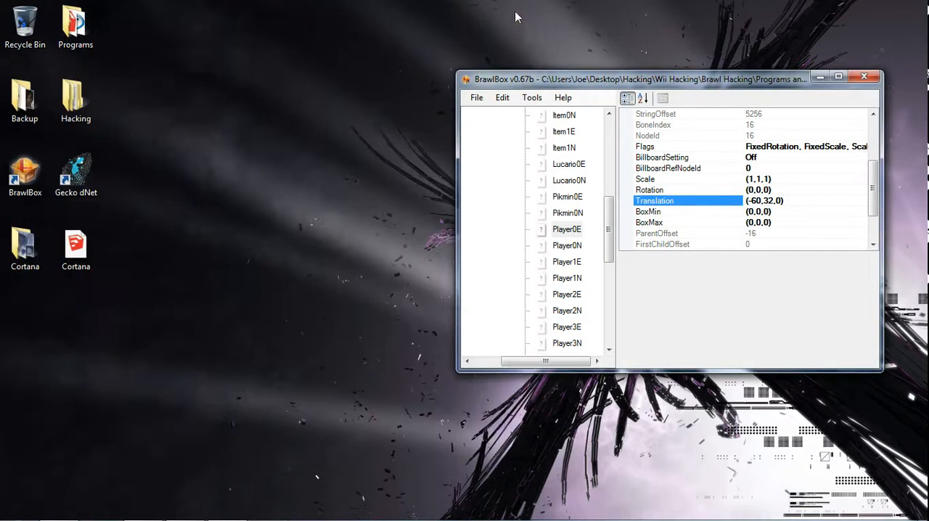
Close BrawlBox without saving the changes to Collision Example.
left_click_drag(524, 80, 298, 77)
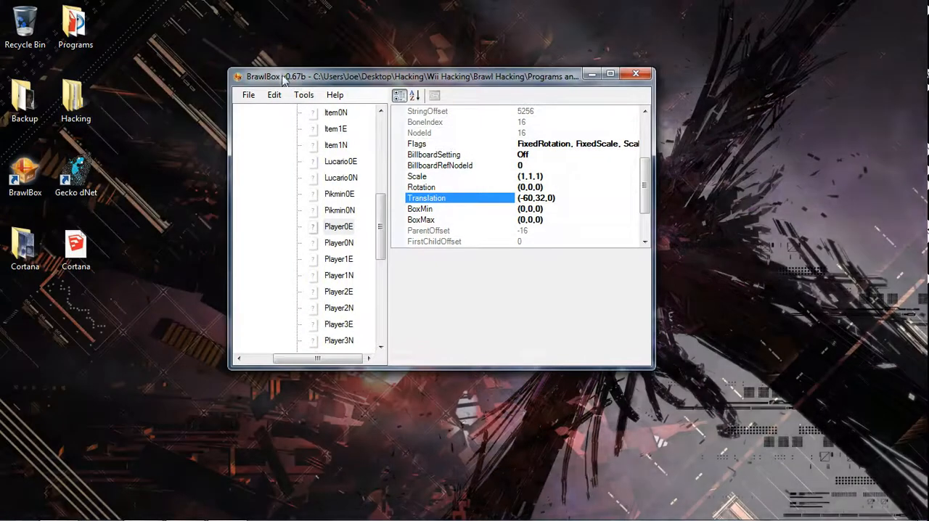
left_click(248, 95)
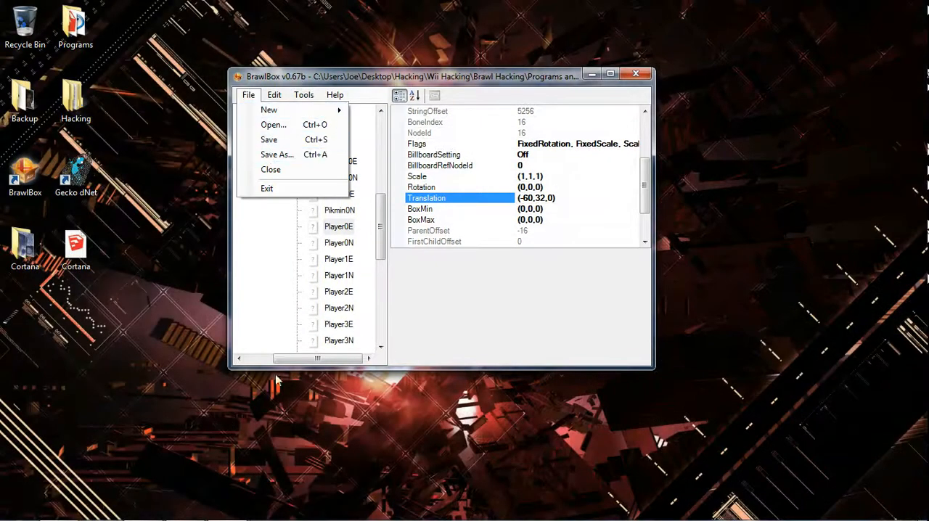
left_click(272, 278)
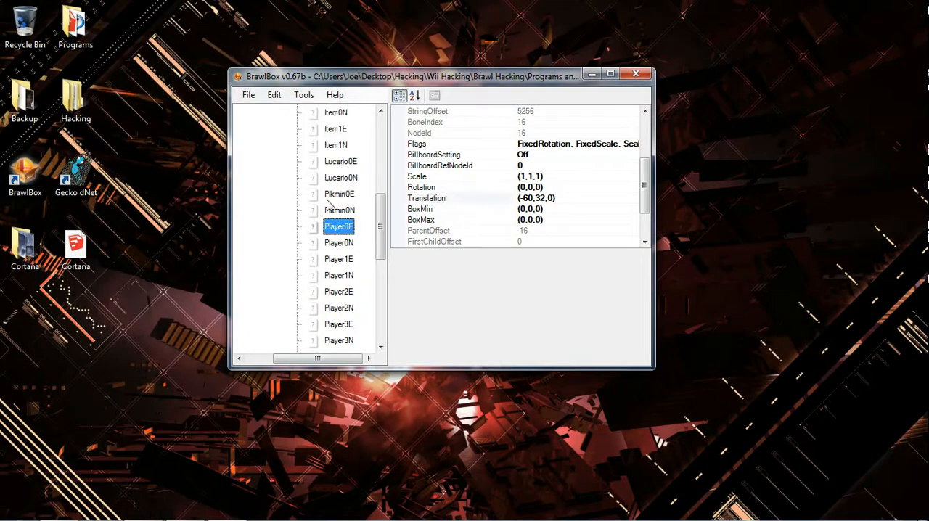
left_click(636, 74)
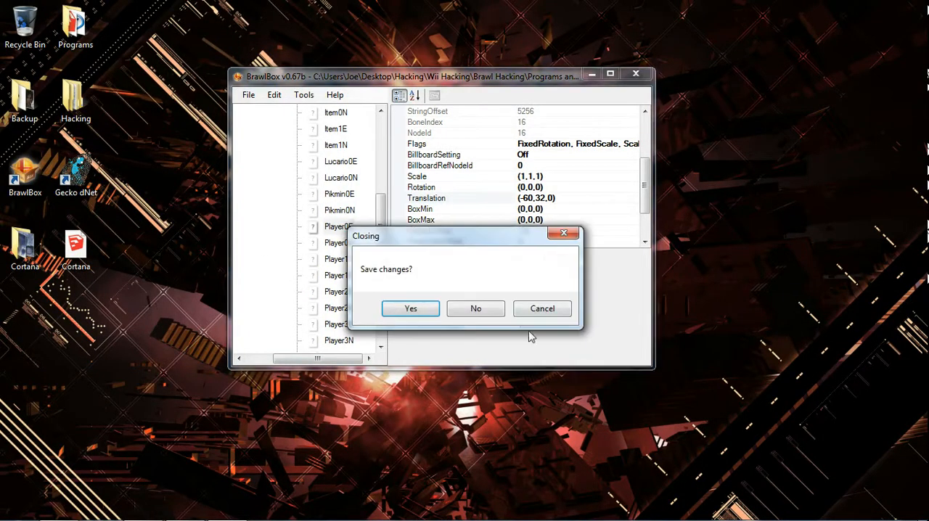
left_click(491, 310)
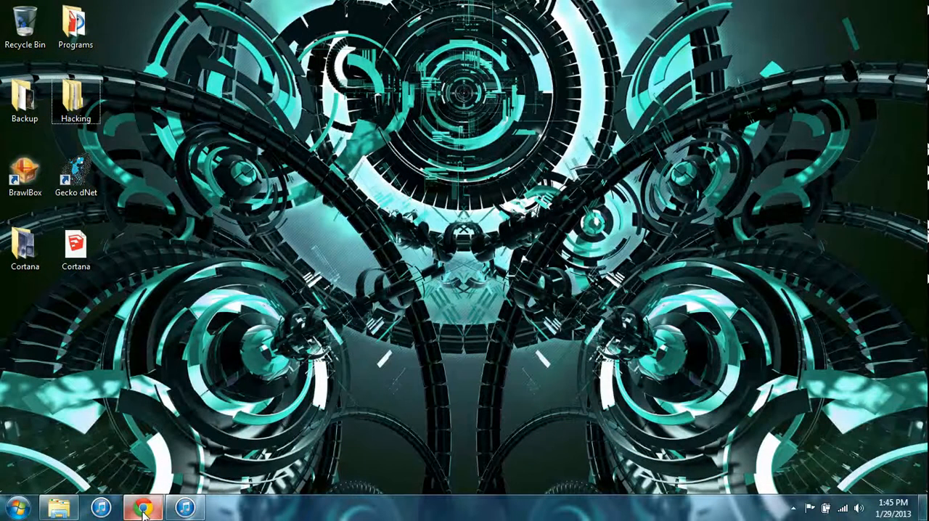
Switch to the open Google Chrome window.
mouse_move(143, 509)
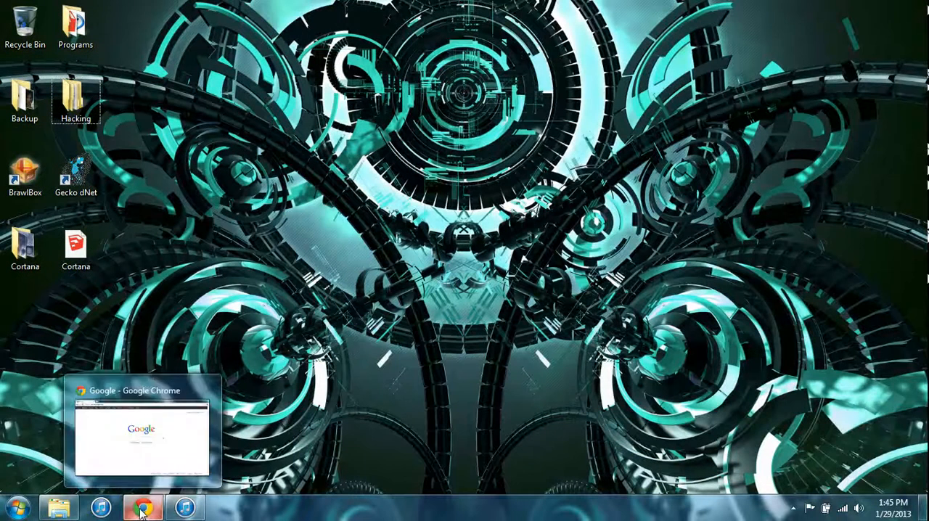